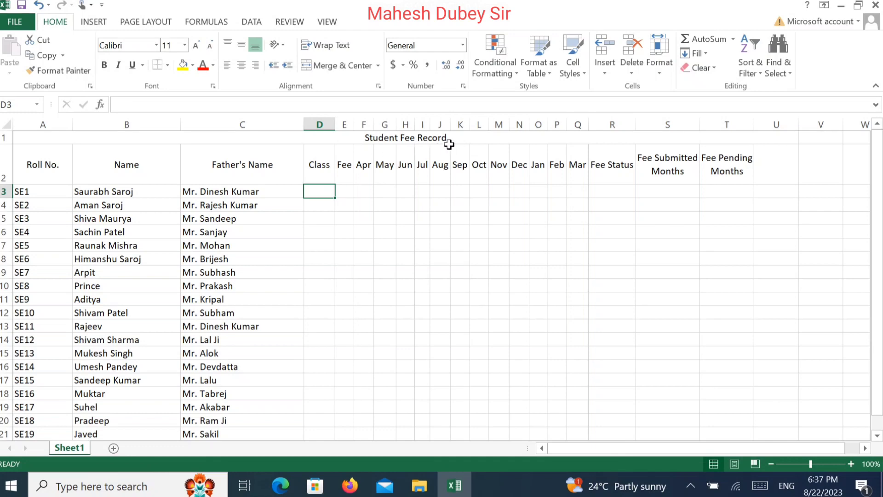
Unmerge the Student Fee Record title row and merge and center it again across A1:T1.
{"action": "left_click", "coordinate": [426, 139]}
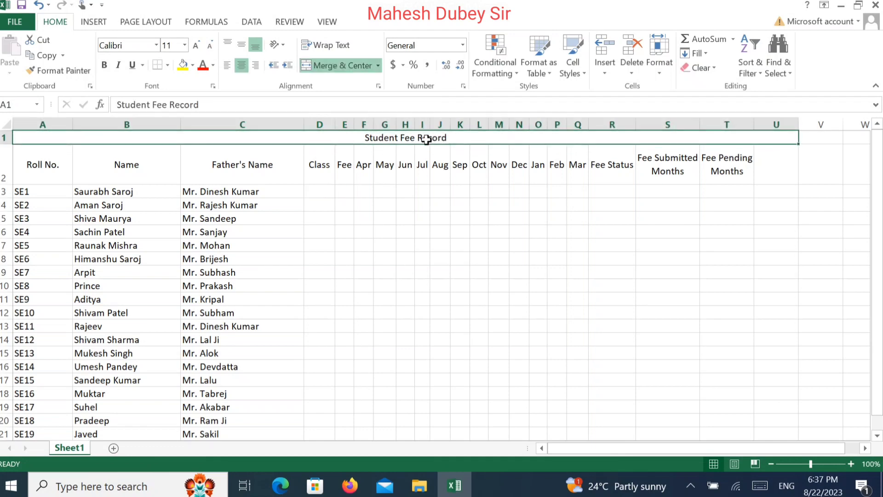
{"action": "left_click", "coordinate": [376, 207]}
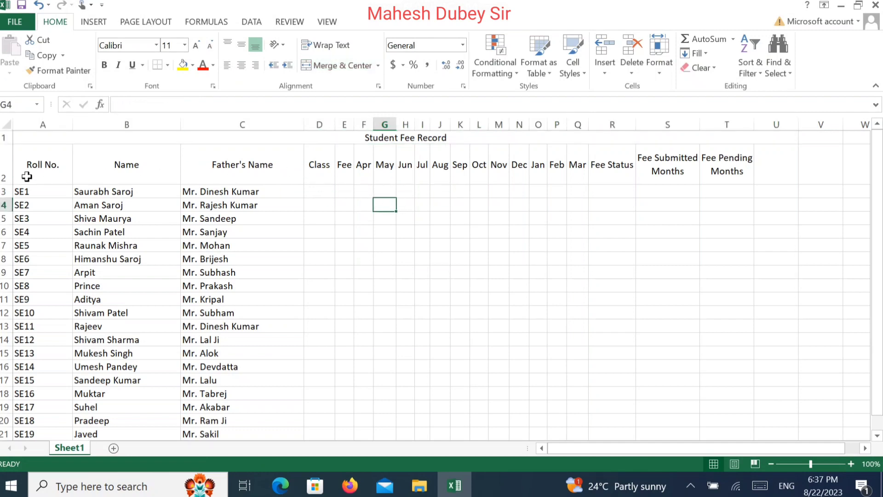
{"action": "left_click", "coordinate": [31, 174]}
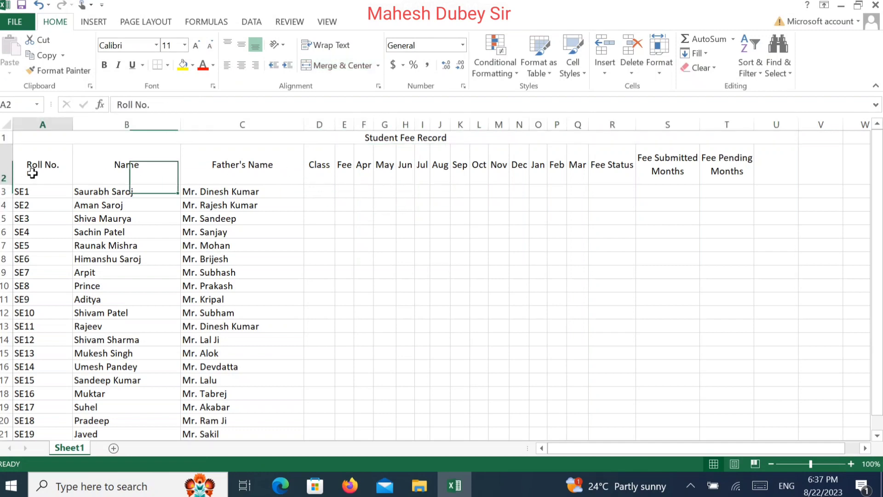
{"action": "left_click", "coordinate": [222, 137]}
{"action": "left_click", "coordinate": [322, 60]}
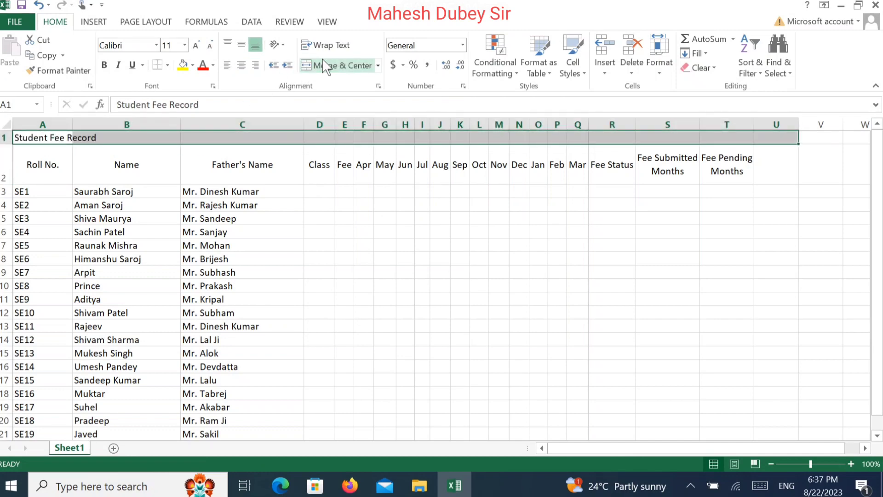
{"action": "left_click", "coordinate": [44, 138]}
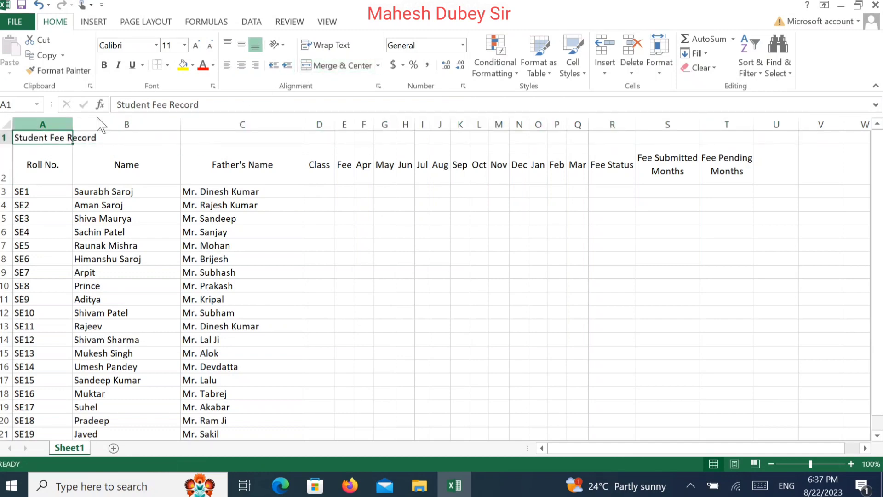
{"action": "left_click", "coordinate": [306, 67]}
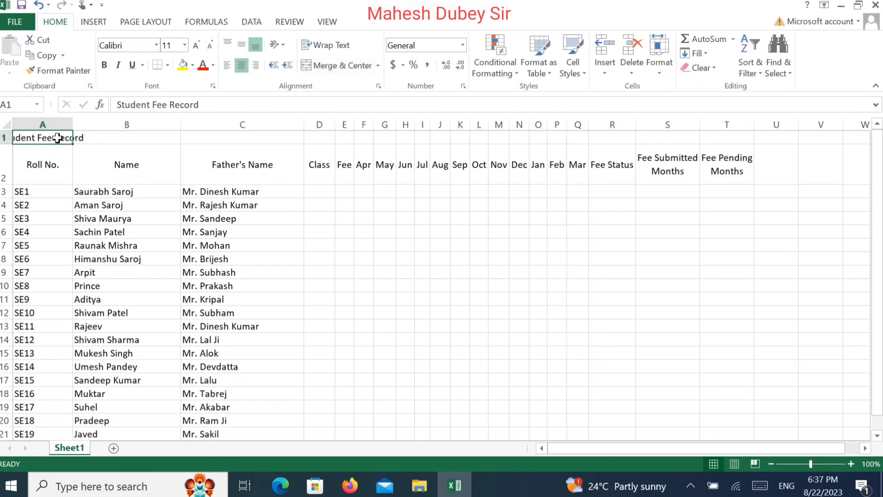
{"action": "left_click_drag", "start_coordinate": [59, 137], "coordinate": [727, 120]}
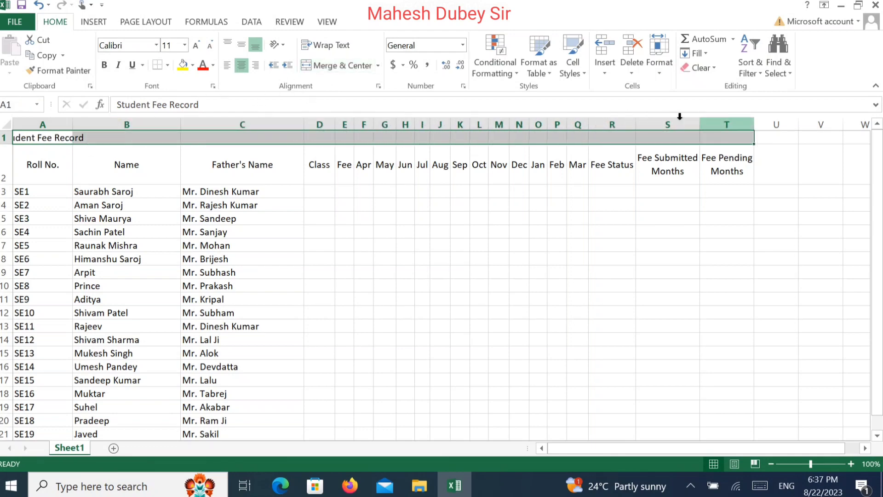
{"action": "left_click", "coordinate": [305, 69]}
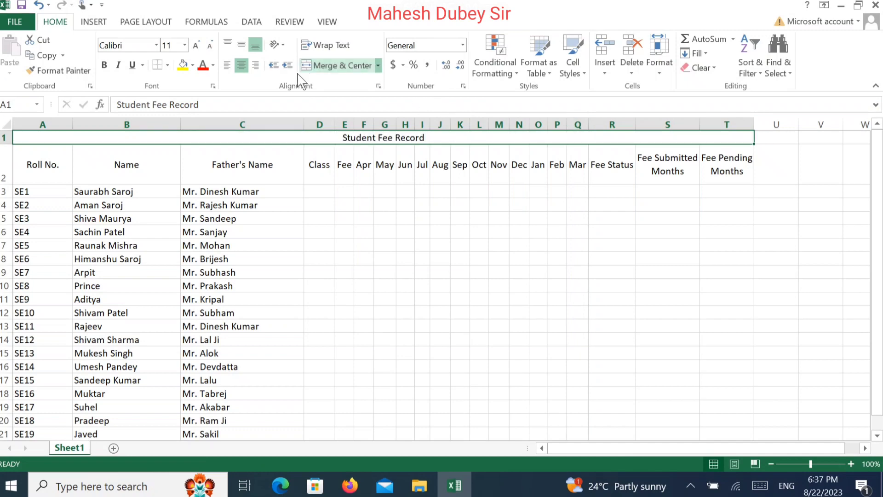
Examine the row 2 column headers one by one, from Roll No. through the months to Fee Pending Months.
{"action": "left_click", "coordinate": [30, 168]}
{"action": "left_click", "coordinate": [132, 166]}
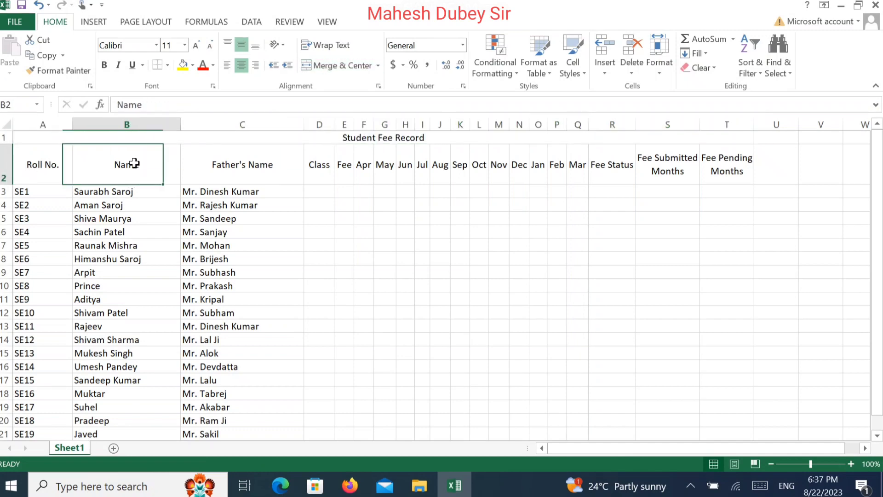
{"action": "left_click", "coordinate": [276, 166]}
{"action": "left_click", "coordinate": [322, 168]}
{"action": "left_click", "coordinate": [345, 166]}
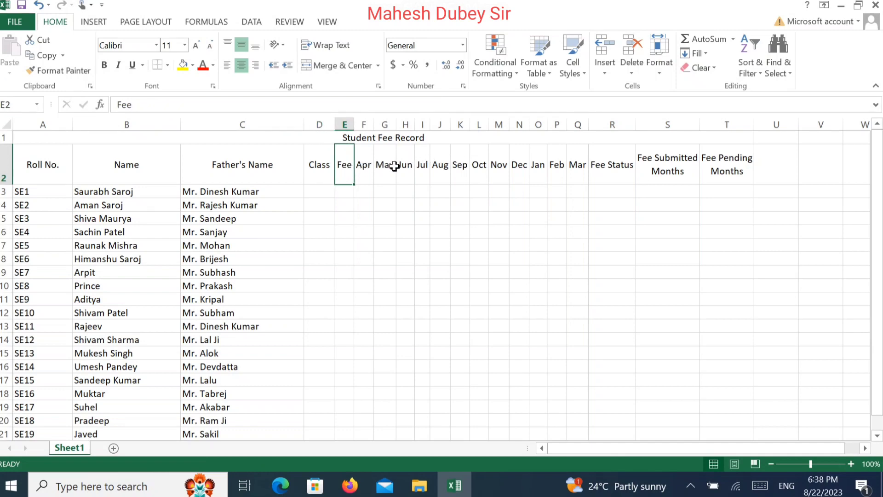
{"action": "left_click", "coordinate": [367, 167]}
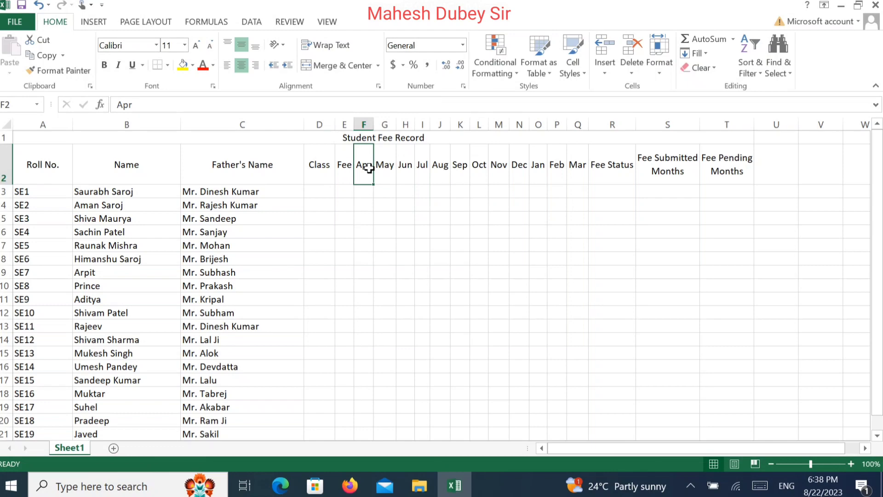
{"action": "left_click", "coordinate": [578, 170]}
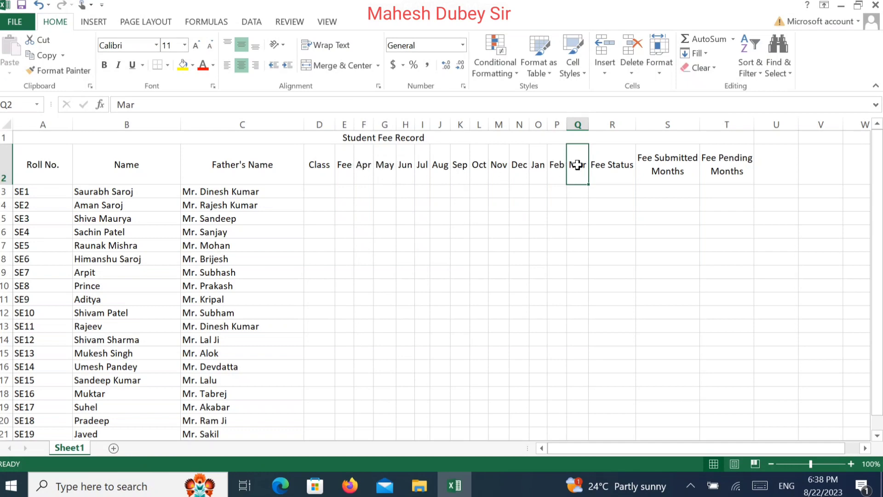
{"action": "left_click", "coordinate": [615, 171]}
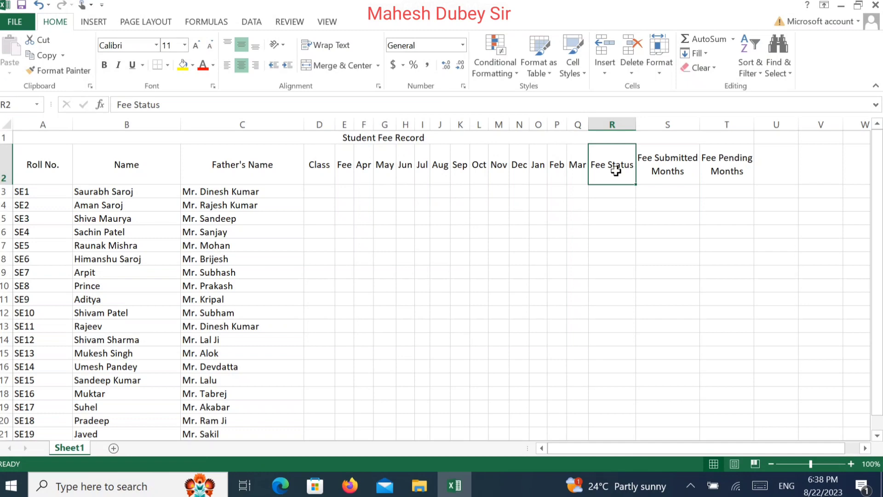
{"action": "left_click", "coordinate": [672, 165]}
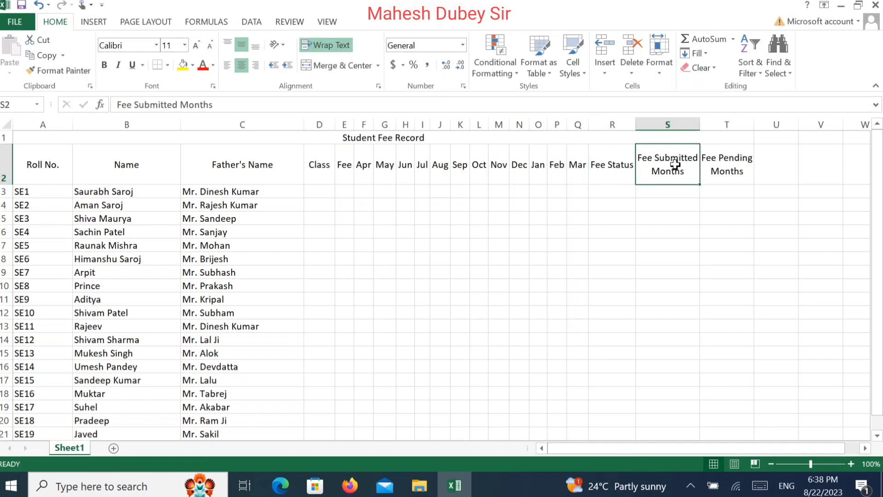
{"action": "left_click", "coordinate": [717, 162]}
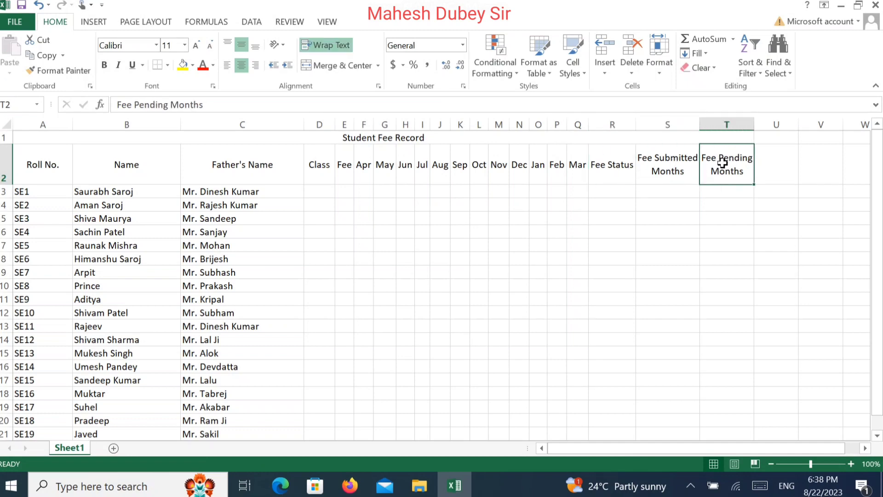
Enter XI as the class in D3 and fill it down to D21 for all students.
{"action": "left_click", "coordinate": [315, 192]}
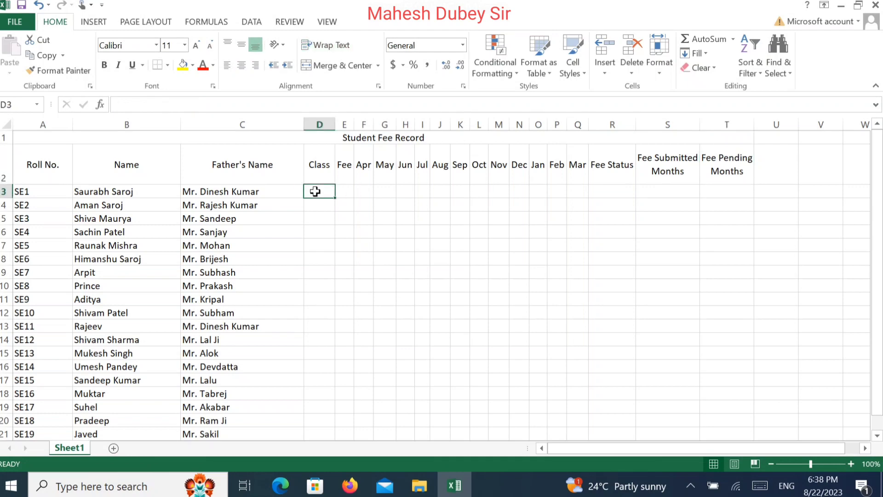
{"action": "type", "text": "x"}
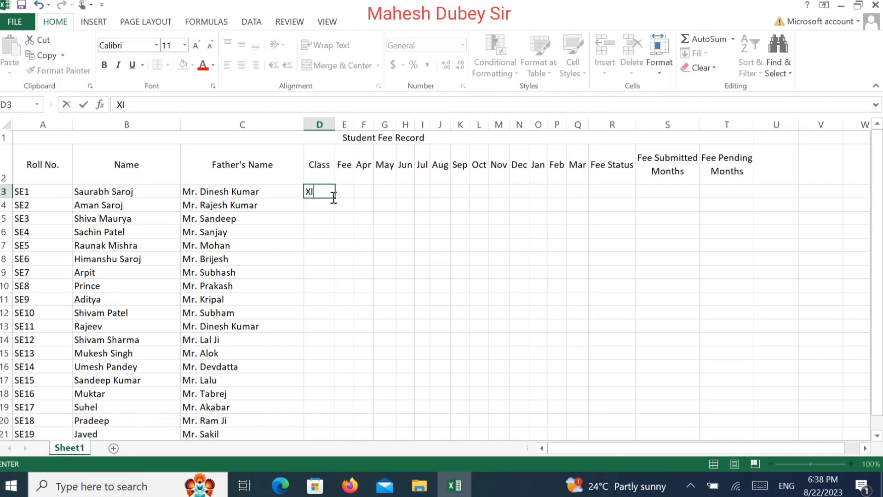
{"action": "left_click_drag", "start_coordinate": [336, 198], "coordinate": [349, 435]}
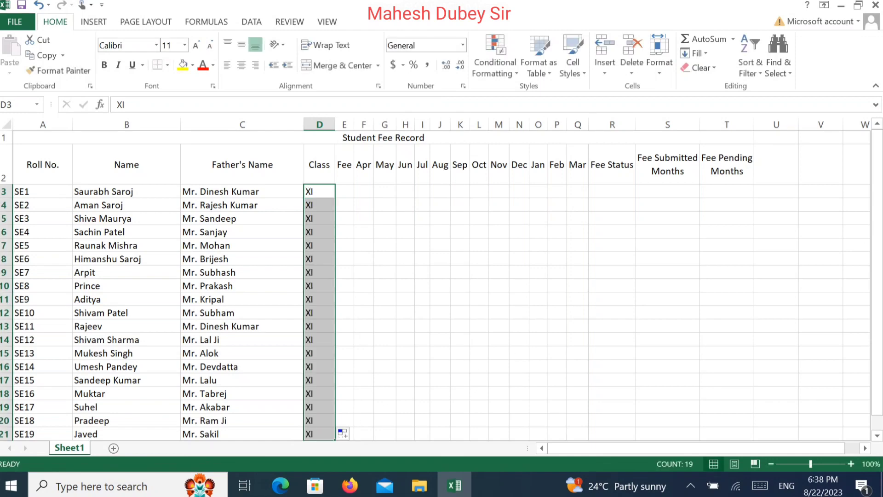
{"action": "left_click_drag", "start_coordinate": [876, 170], "coordinate": [877, 205]}
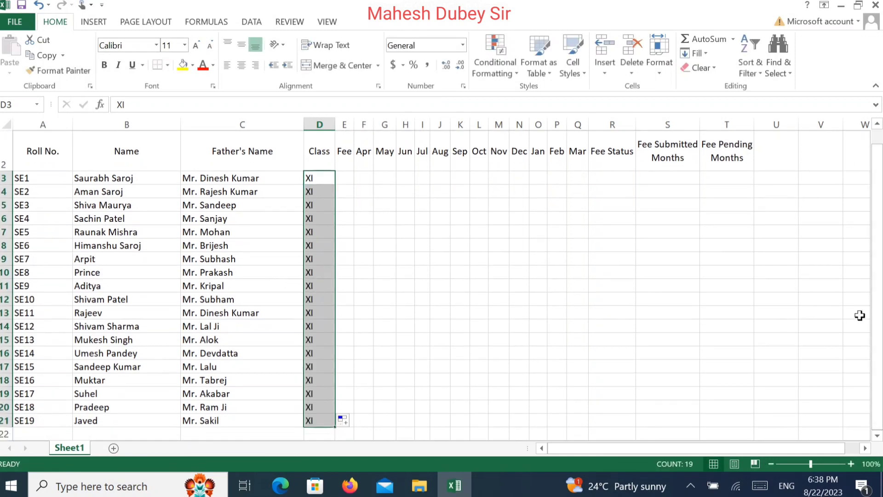
{"action": "left_click_drag", "start_coordinate": [877, 322], "coordinate": [863, 254]}
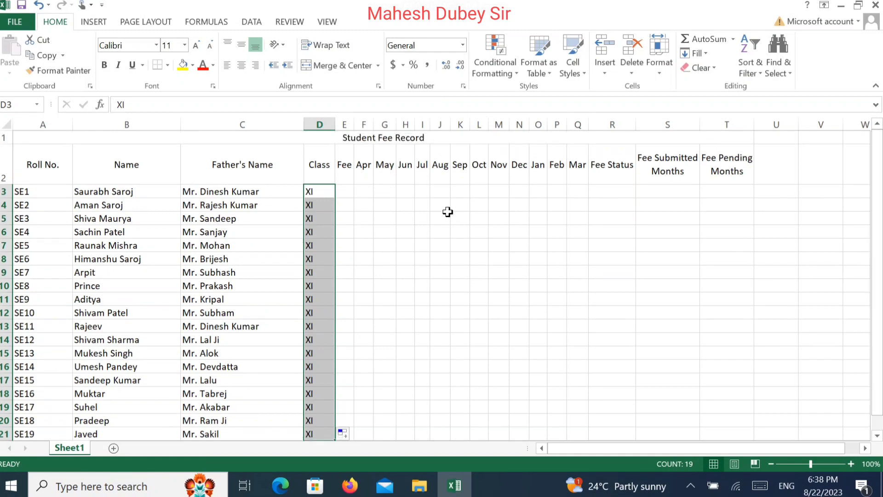
Widen the Fee column slightly, enter 800 in E3 and fill it down to E21.
{"action": "left_click", "coordinate": [347, 190]}
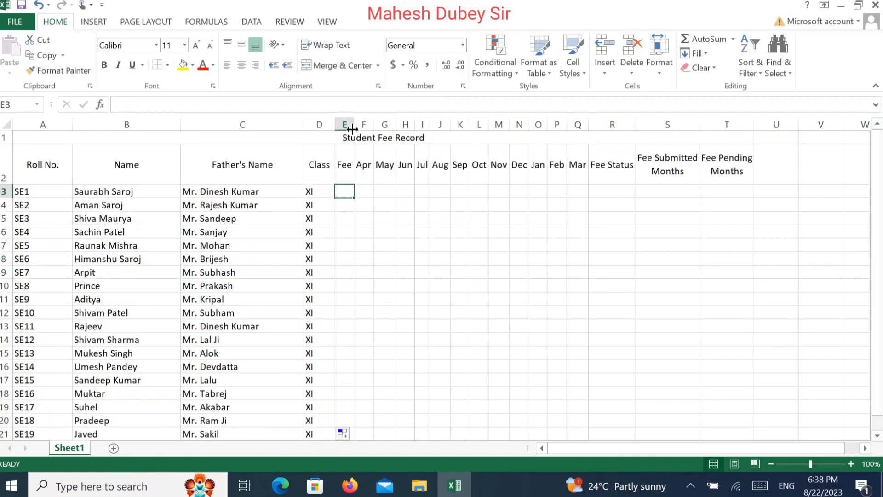
{"action": "left_click_drag", "start_coordinate": [353, 129], "coordinate": [359, 130]}
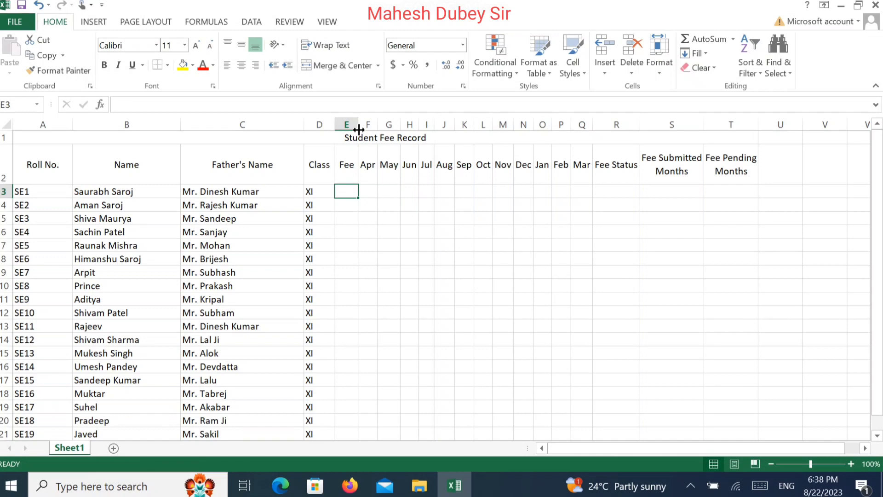
{"action": "type", "text": "800"}
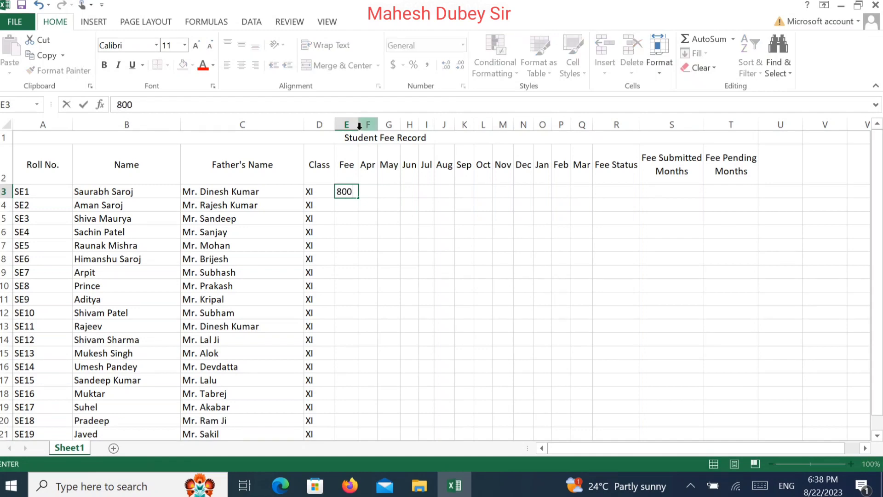
{"action": "left_click_drag", "start_coordinate": [360, 197], "coordinate": [361, 438]}
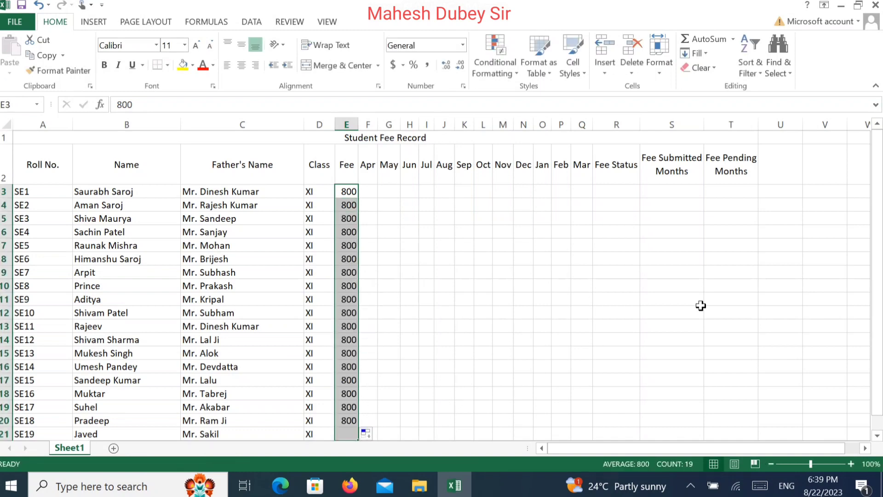
{"action": "left_click_drag", "start_coordinate": [880, 236], "coordinate": [878, 276]}
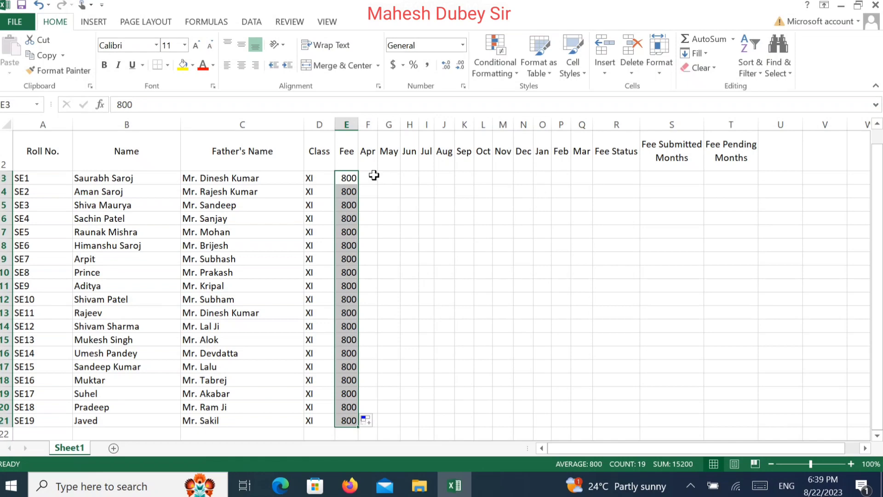
Set the font of the month cells F3:Q21, from Apr to Mar, to Wingdings 2.
{"action": "left_click", "coordinate": [374, 175]}
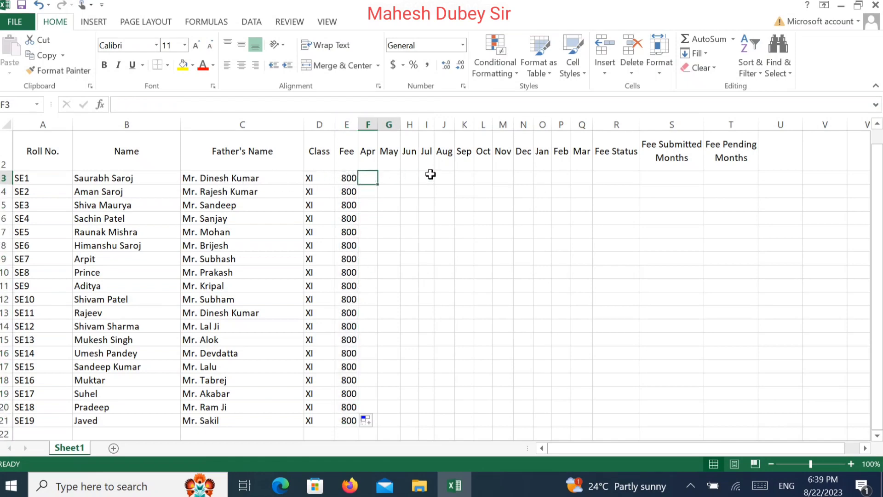
{"action": "left_click_drag", "start_coordinate": [368, 178], "coordinate": [592, 423]}
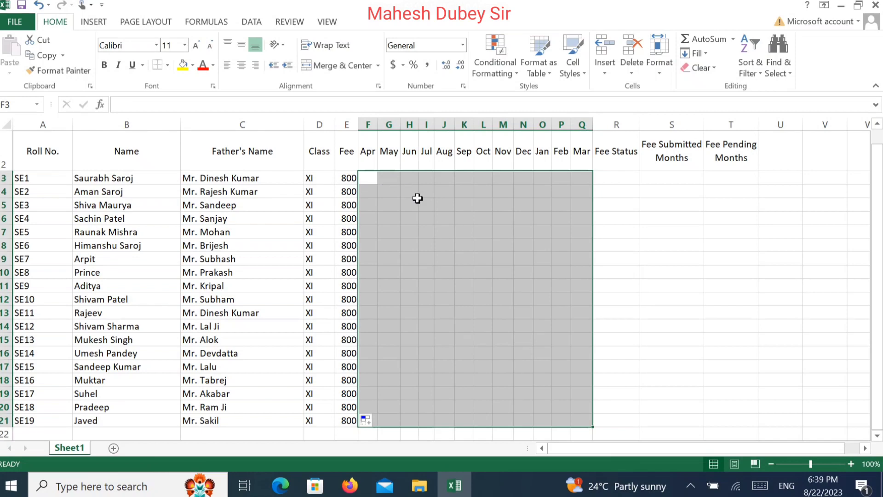
{"action": "left_click", "coordinate": [417, 203]}
{"action": "mouse_move", "coordinate": [362, 176]}
{"action": "left_mouse_down"}
{"action": "mouse_move", "coordinate": [575, 243]}
{"action": "mouse_move", "coordinate": [568, 331]}
{"action": "mouse_move", "coordinate": [586, 414]}
{"action": "left_mouse_up"}
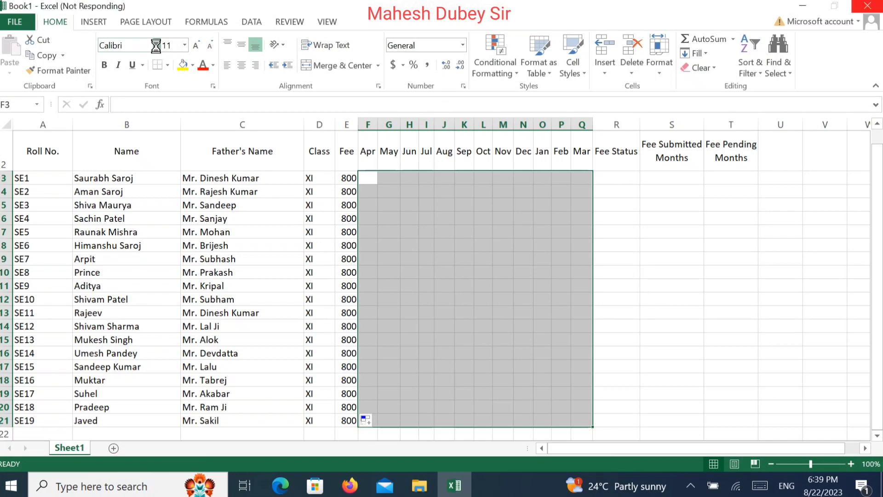
{"action": "left_click", "coordinate": [156, 45]}
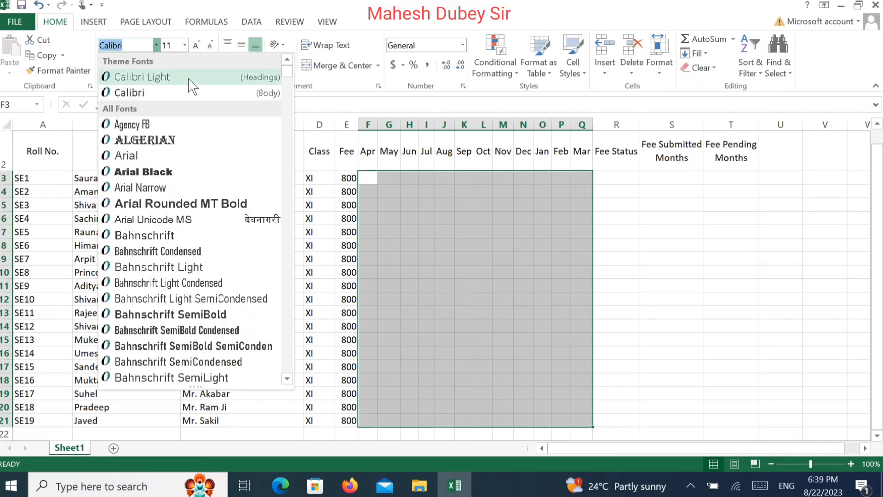
{"action": "scroll", "coordinate": [291, 110], "scroll_direction": "down", "scroll_amount": 1}
{"action": "left_click_drag", "start_coordinate": [289, 102], "coordinate": [288, 371]}
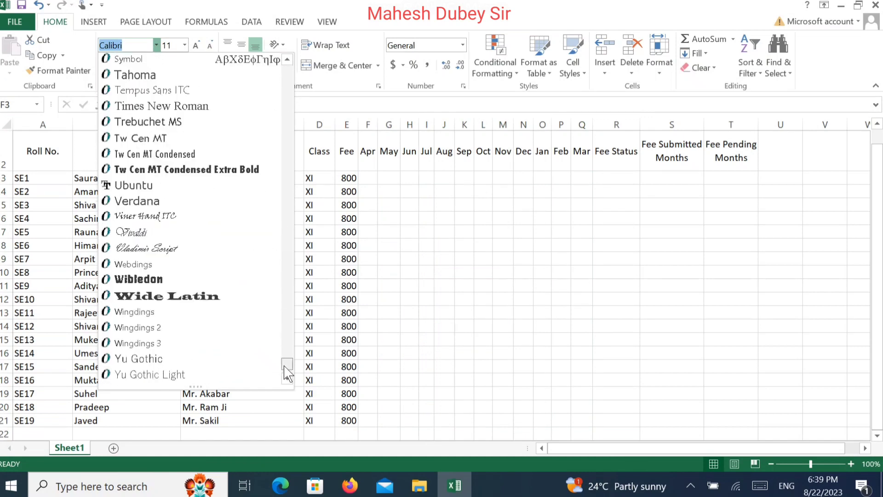
{"action": "left_click", "coordinate": [174, 327]}
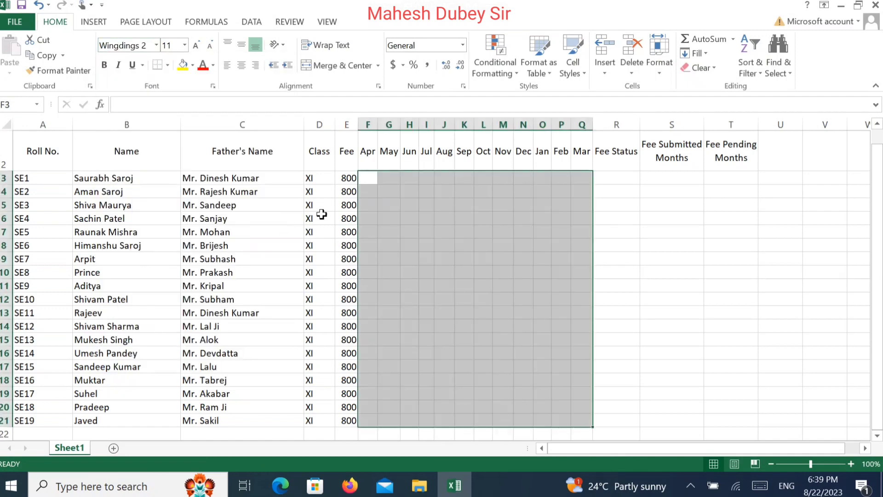
Mark April and May as paid for roll number SE1 by entering a capital P check mark in F3 and G3.
{"action": "left_click", "coordinate": [371, 179]}
{"action": "type", "text": "p"}
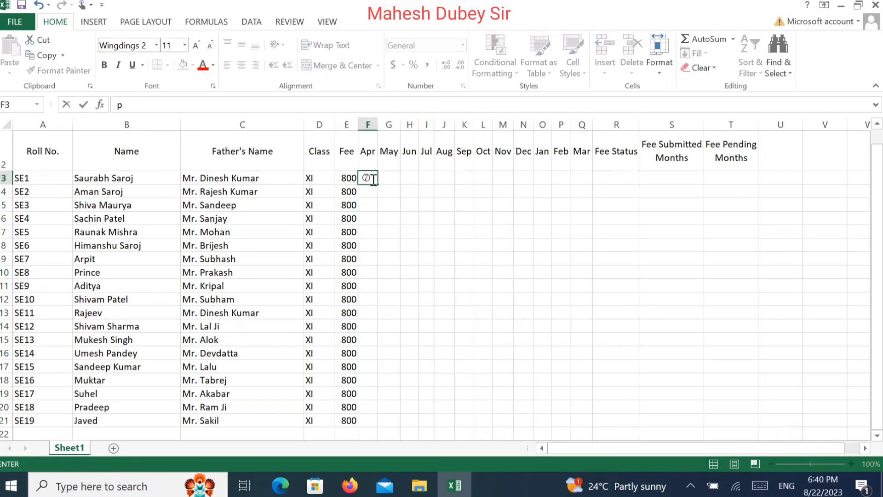
{"action": "key", "text": "BackSpace"}
{"action": "type", "text": "P"}
{"action": "key", "text": "Tab"}
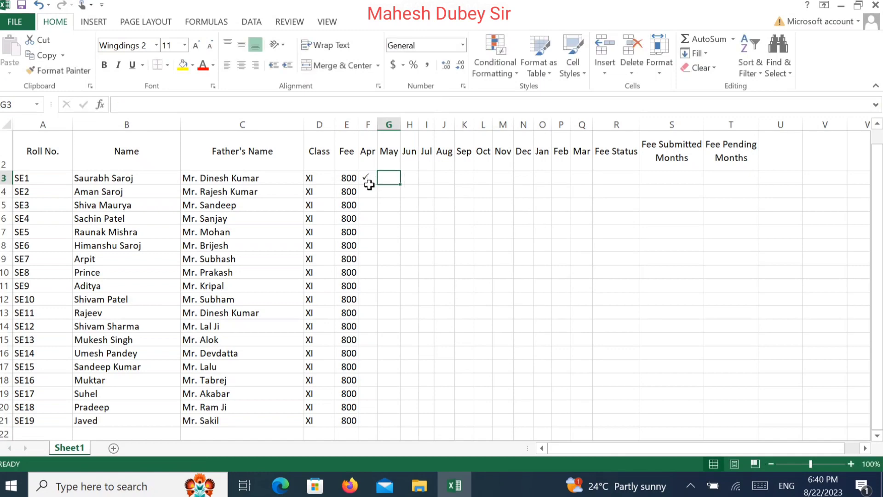
{"action": "type", "text": "P"}
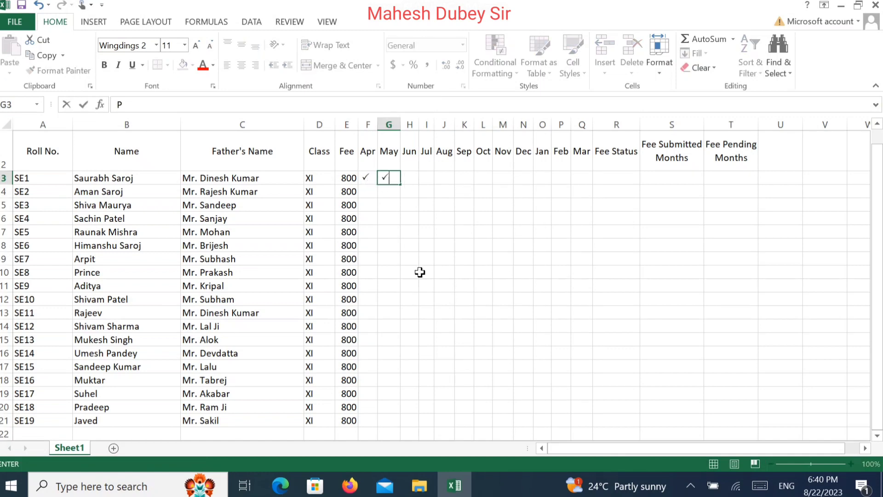
{"action": "left_click", "coordinate": [415, 178]}
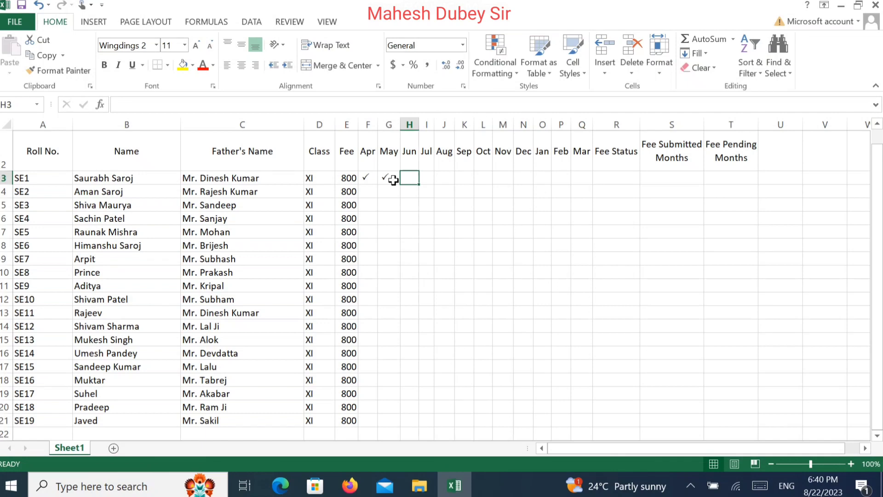
Mark June and July as paid in H3 and I3 by entering a capital P check mark in each.
{"action": "type", "text": "P"}
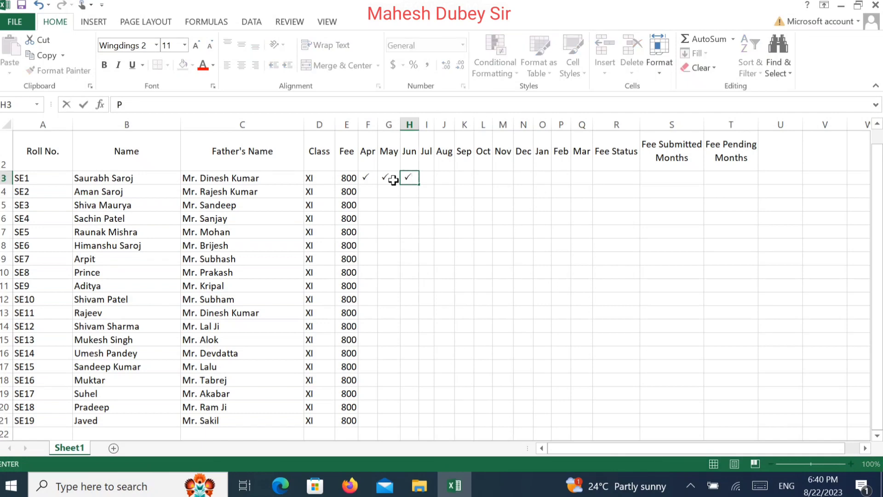
{"action": "key", "text": "Tab"}
{"action": "type", "text": "P"}
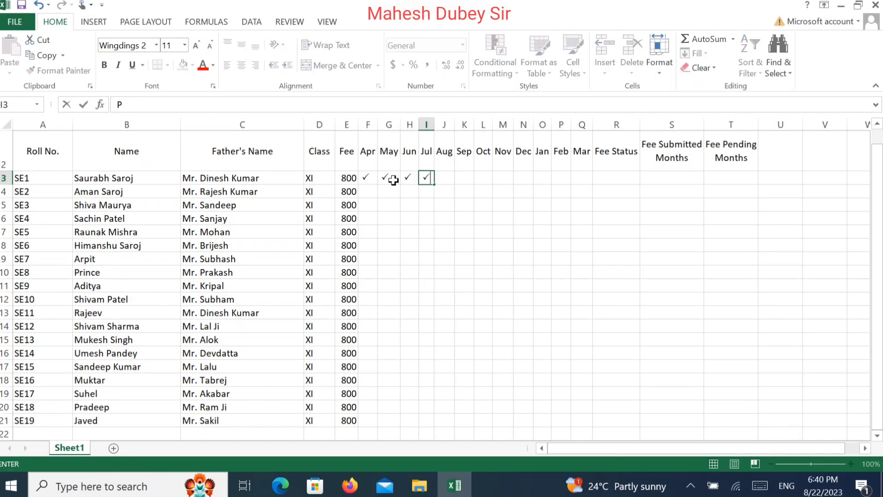
{"action": "key", "text": "Tab"}
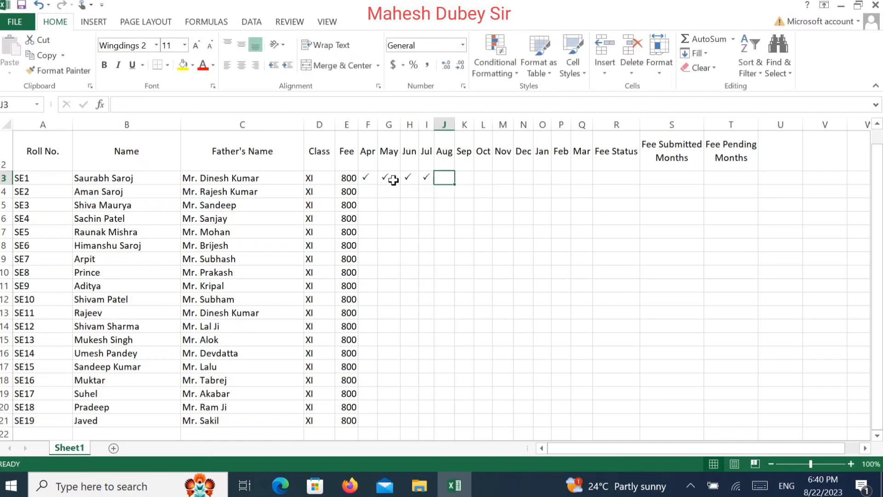
Fill the April check mark from F3 across and down through Q21 for all students and months.
{"action": "left_click", "coordinate": [369, 177]}
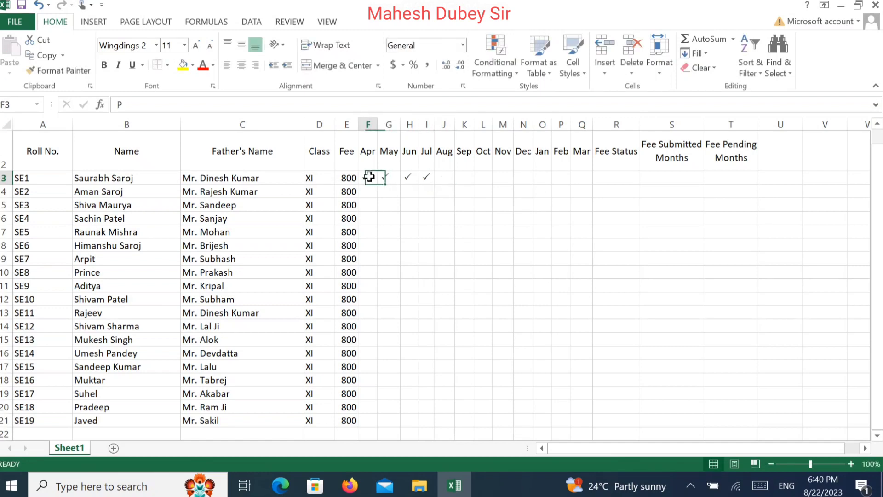
{"action": "left_click_drag", "start_coordinate": [377, 183], "coordinate": [600, 424]}
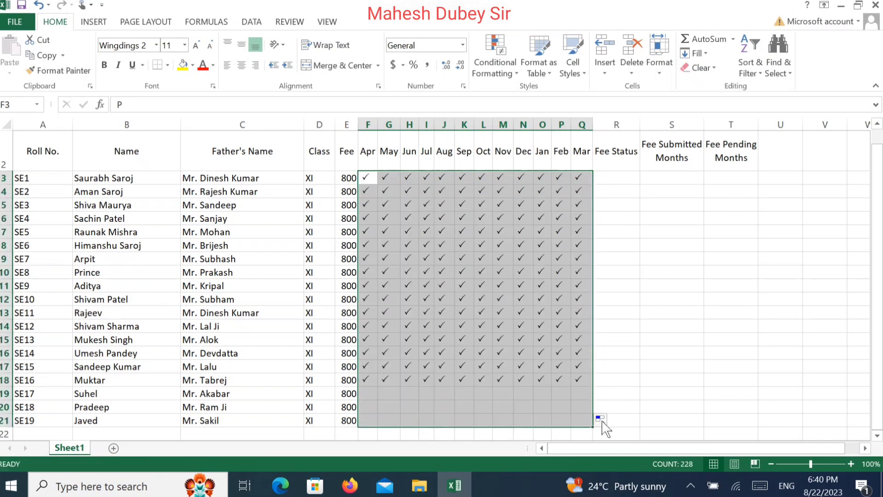
{"action": "left_click", "coordinate": [453, 248]}
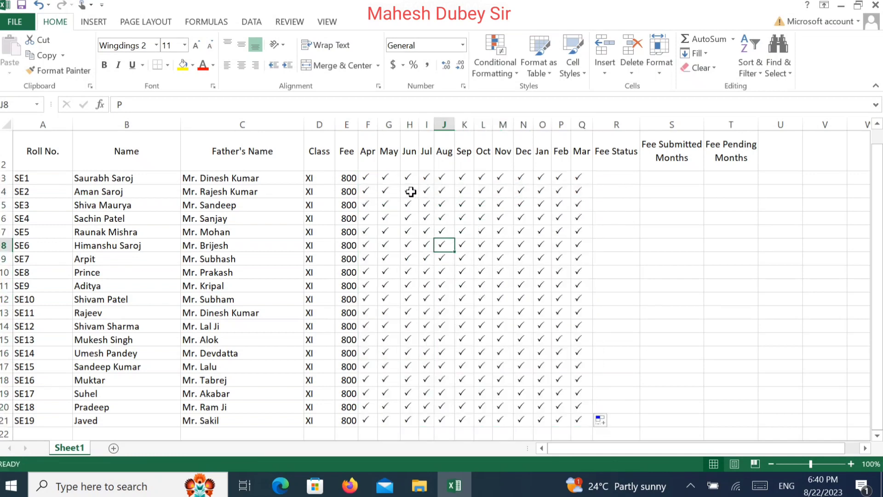
Clear the December to March check marks in N3:Q3 for the first student.
{"action": "left_click", "coordinate": [388, 179]}
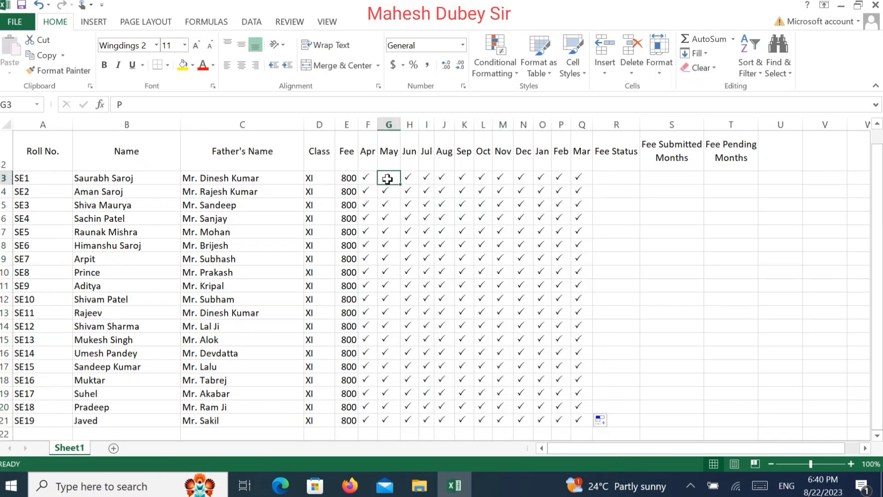
{"action": "left_click_drag", "start_coordinate": [523, 178], "coordinate": [575, 177]}
{"action": "key", "text": "Delete"}
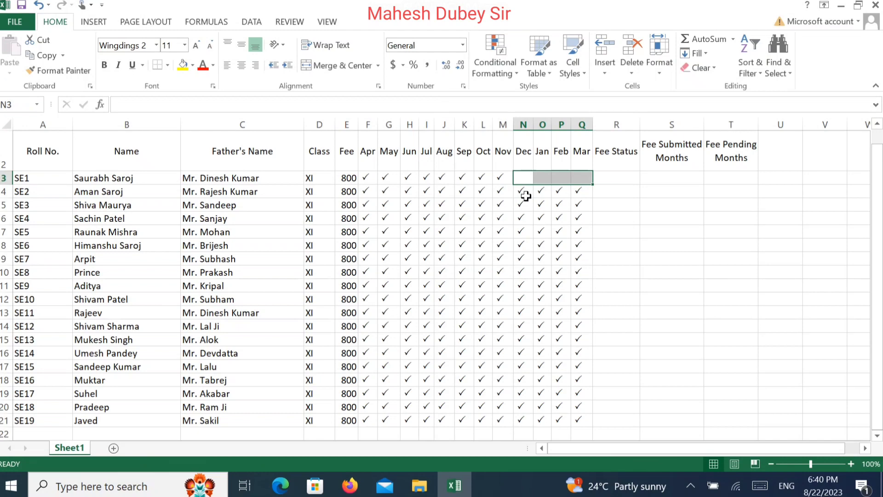
{"action": "left_click", "coordinate": [531, 178]}
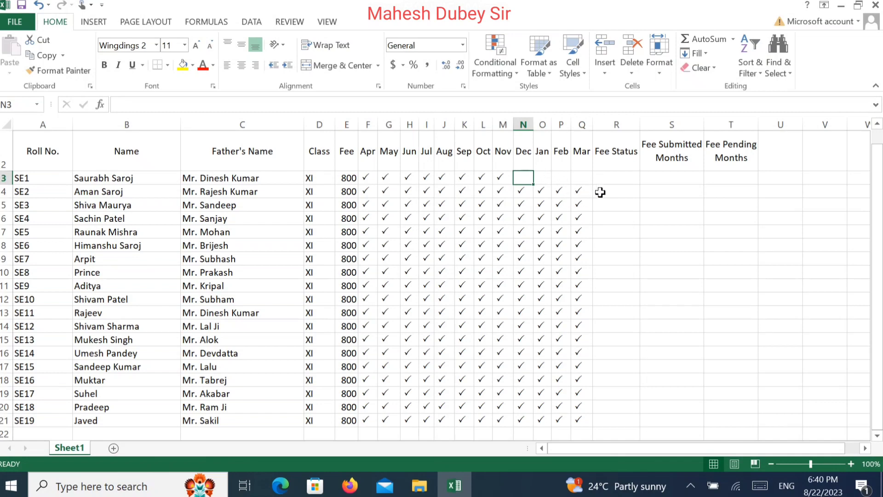
Begin an IF formula in Fee Status cell R3 with COUNTBLANK(F3:Q3) as its logical test.
{"action": "left_click", "coordinate": [629, 175]}
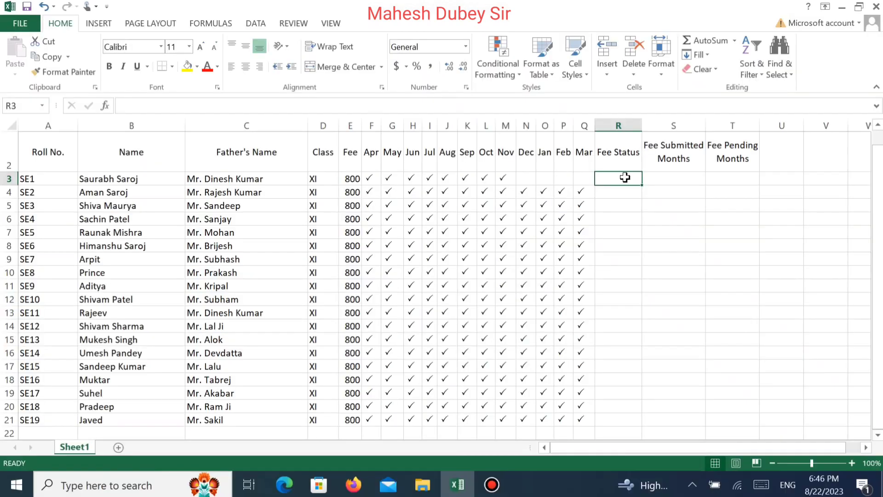
{"action": "type", "text": "="}
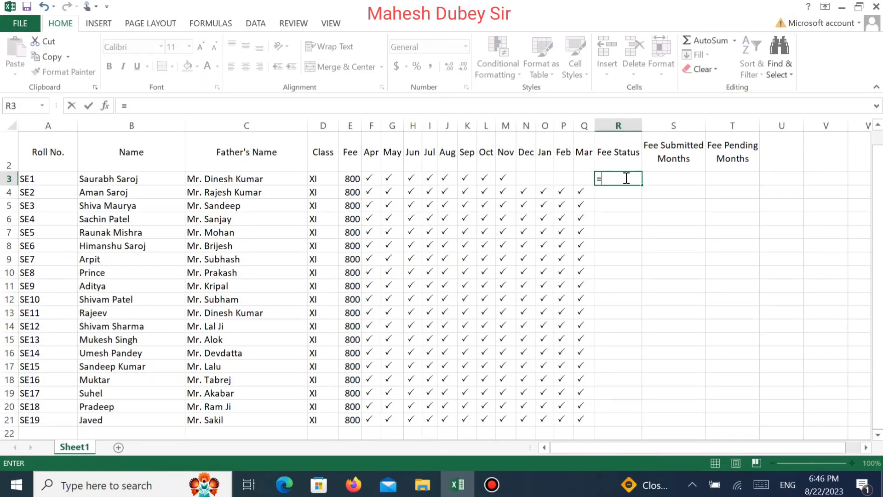
{"action": "type", "text": "if"}
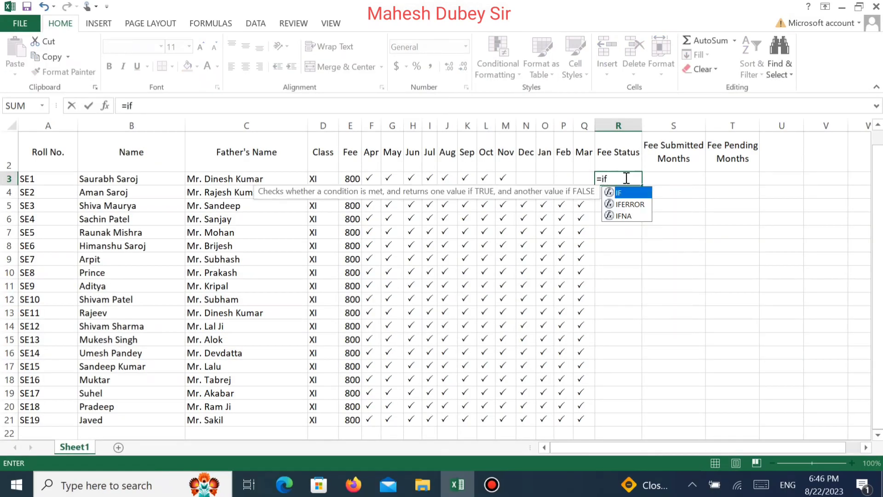
{"action": "type", "text": "("}
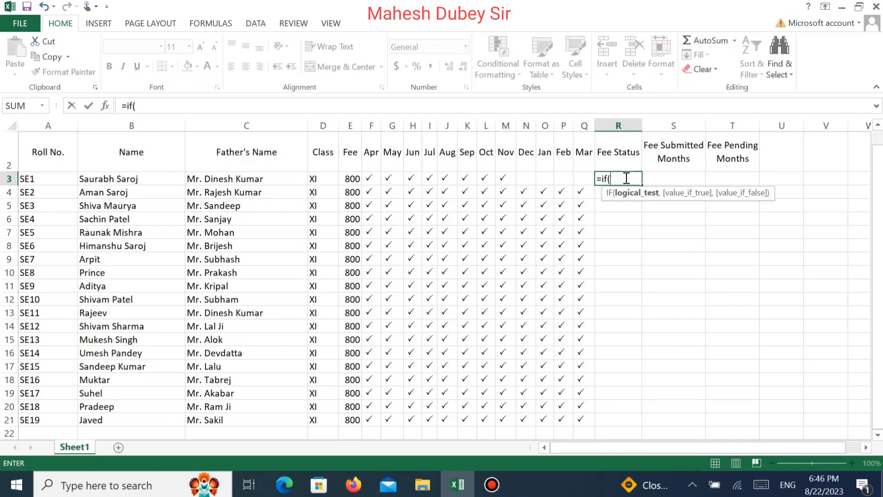
{"action": "type", "text": "co"}
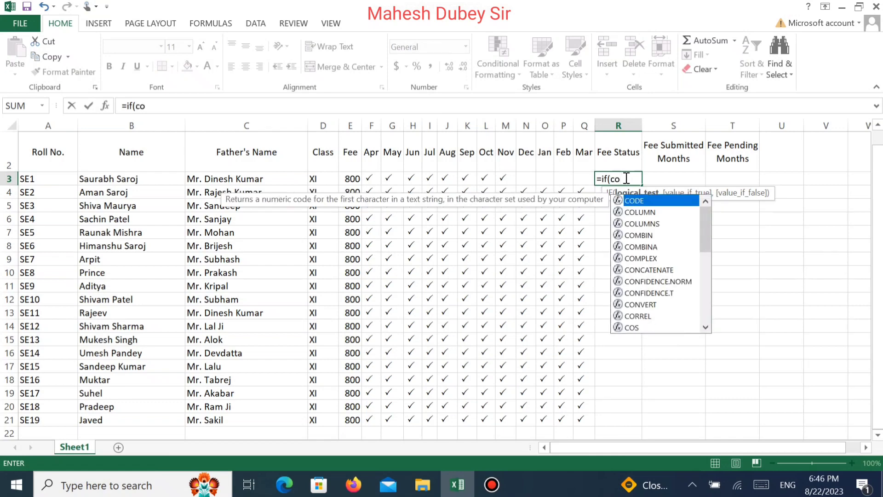
{"action": "type", "text": "un"}
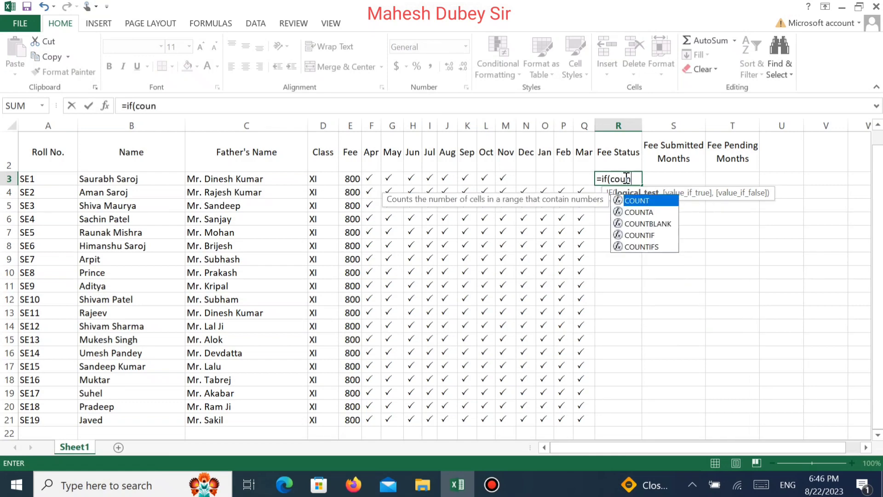
{"action": "double_click", "coordinate": [663, 223]}
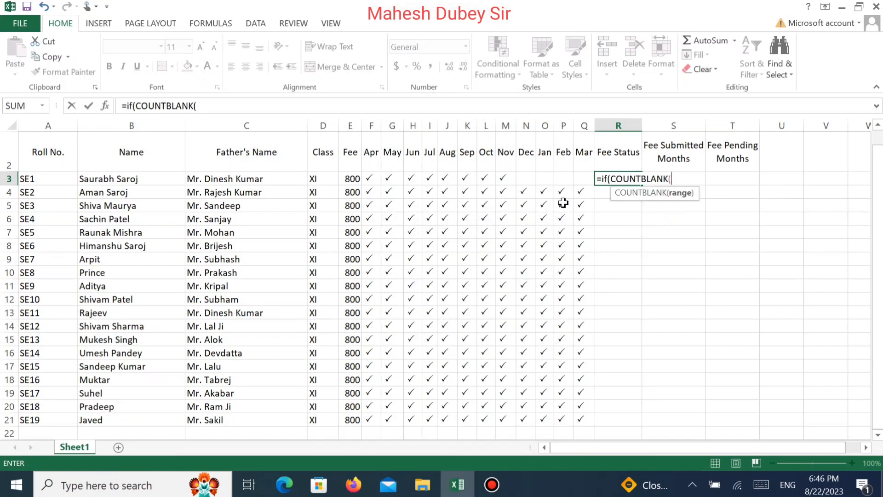
{"action": "left_click_drag", "start_coordinate": [369, 177], "coordinate": [580, 180]}
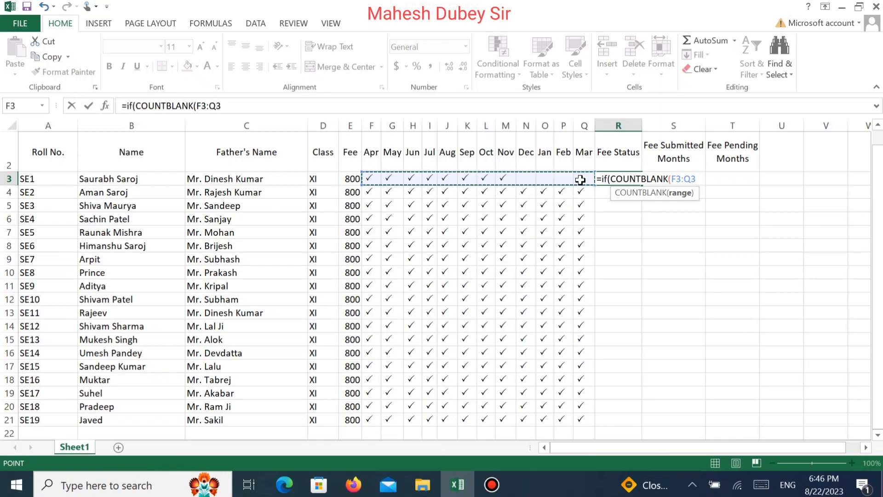
{"action": "type", "text": ")"}
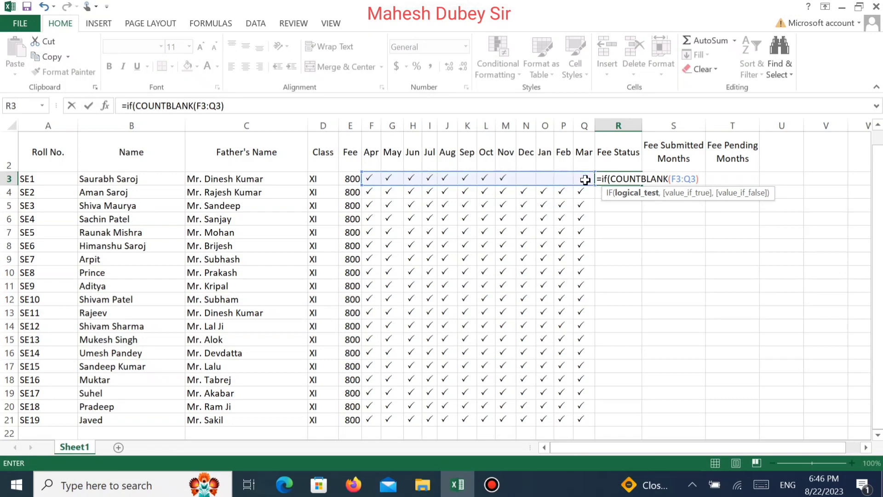
Complete the R3 formula so it returns "Pending" when true and "Submitted" when false, accepting the closing-parenthesis correction.
{"action": "type", "text": ","}
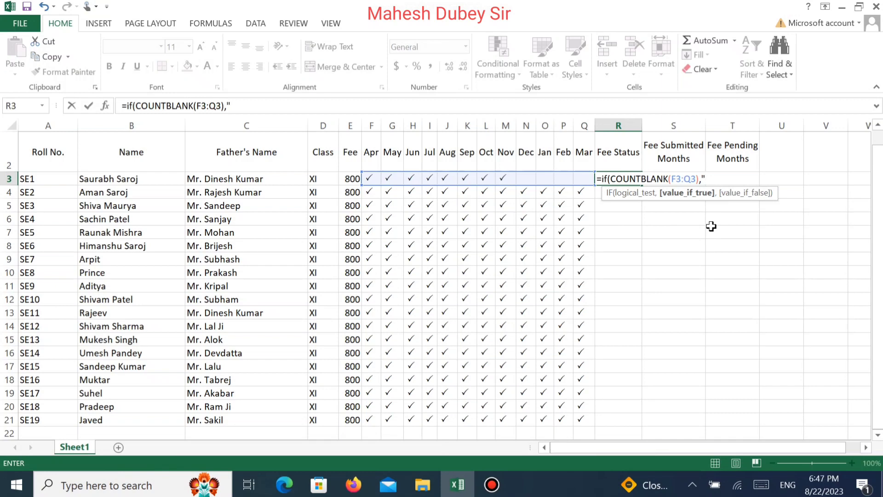
{"action": "type", "text": "Pending"}
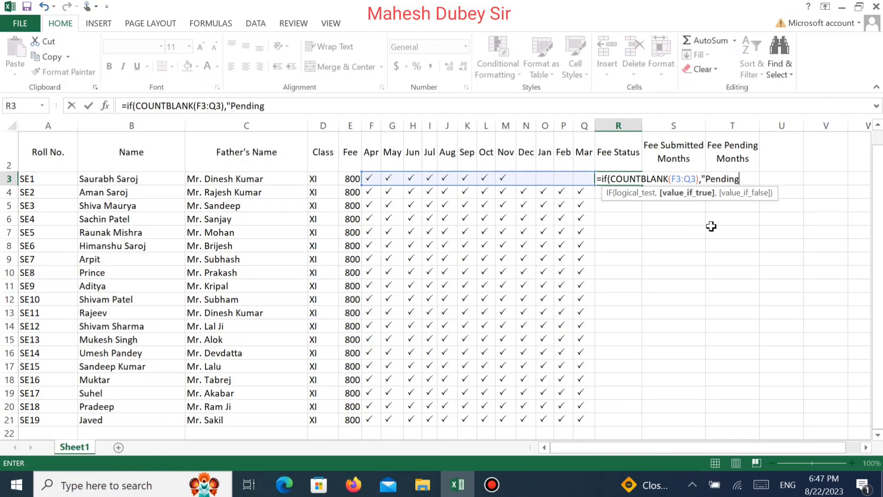
{"action": "type", "text": "\""}
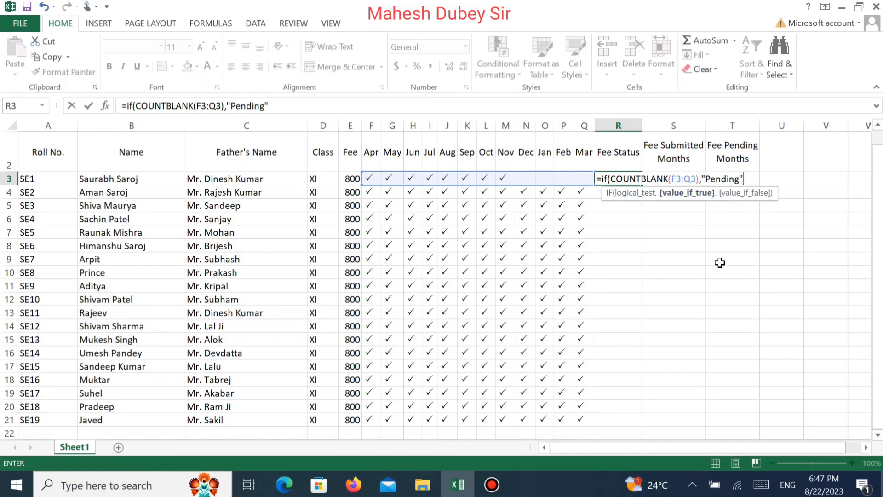
{"action": "type", "text": ","}
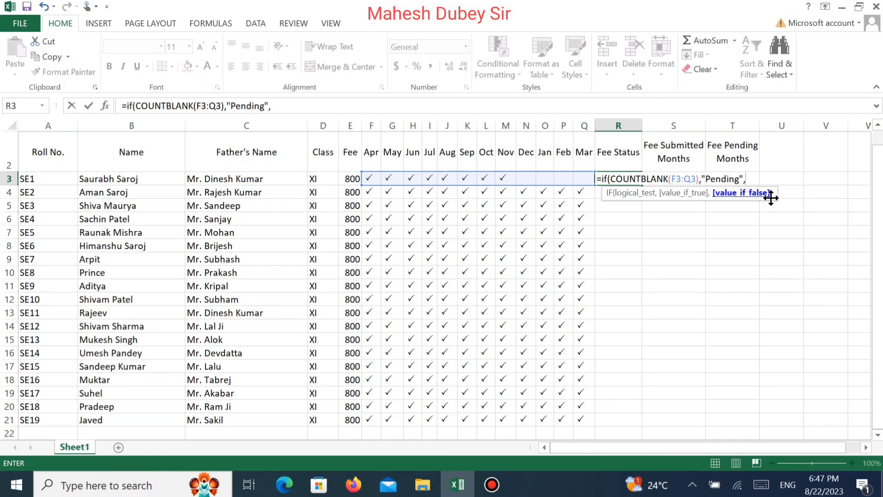
{"action": "type", "text": "\"Submi"}
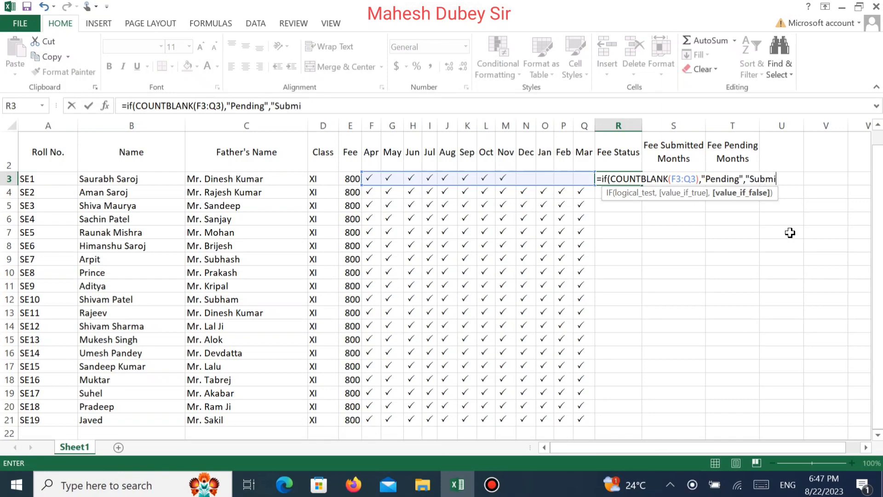
{"action": "type", "text": "tted"}
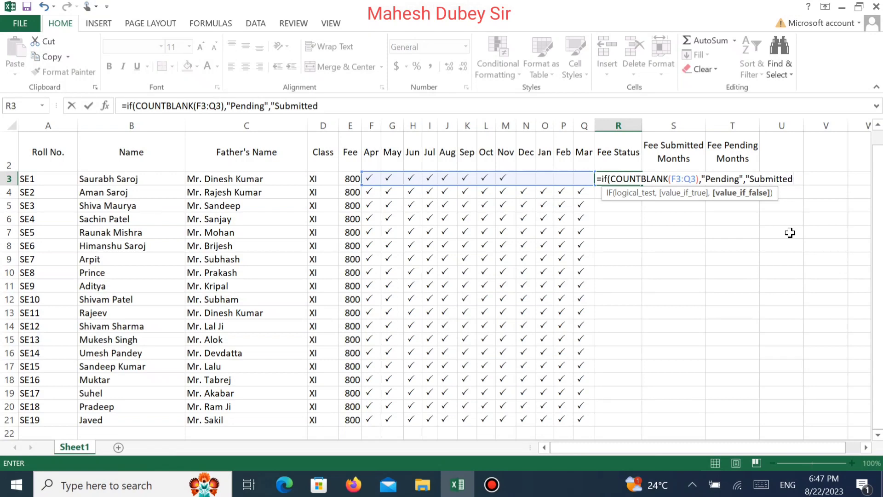
{"action": "type", "text": "\""}
{"action": "key", "text": "Return"}
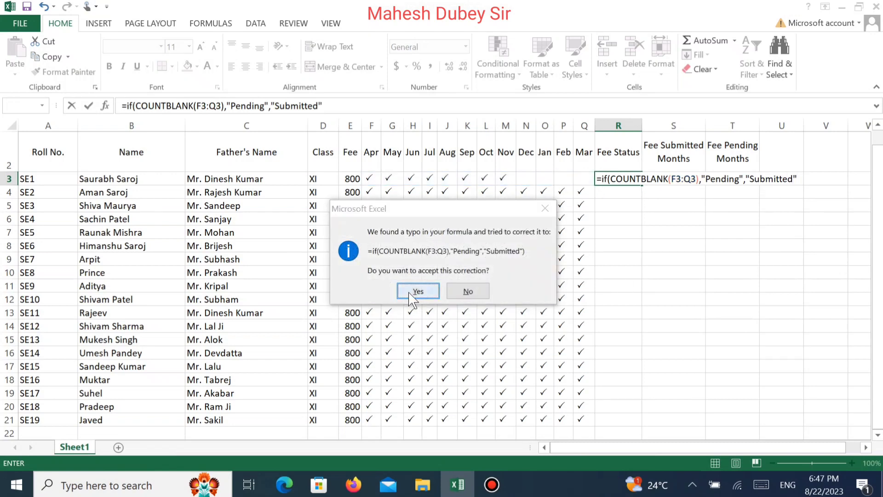
{"action": "left_click", "coordinate": [411, 291]}
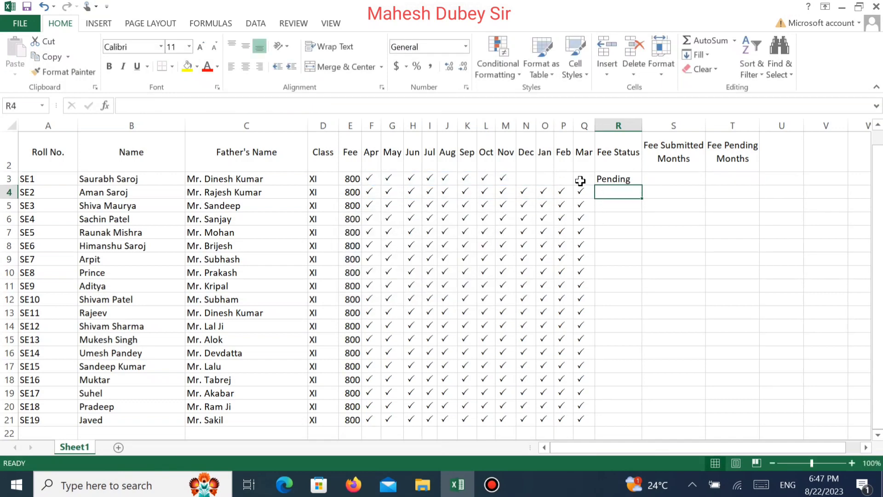
Fill the November check mark from M3 across to Q3, and fill the Fee Status formula from R3 down to R21.
{"action": "left_click", "coordinate": [508, 180]}
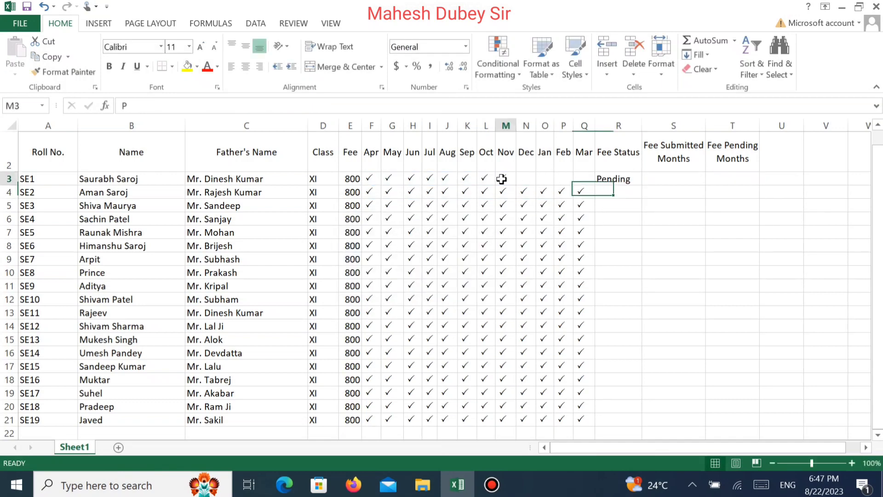
{"action": "left_click_drag", "start_coordinate": [512, 183], "coordinate": [589, 186]}
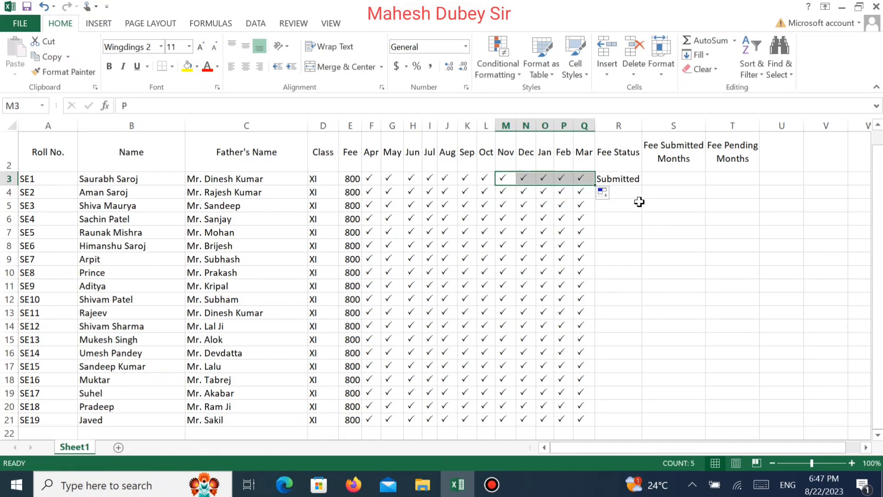
{"action": "left_click", "coordinate": [633, 183]}
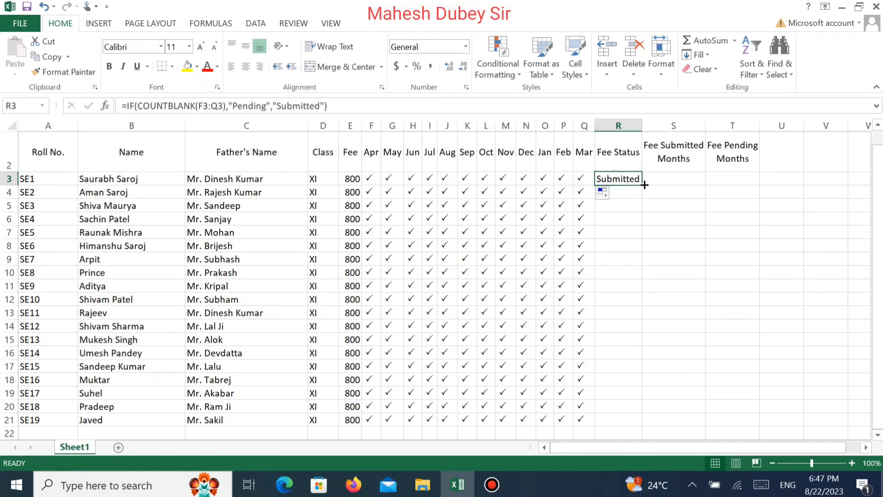
{"action": "left_click_drag", "start_coordinate": [644, 186], "coordinate": [644, 421]}
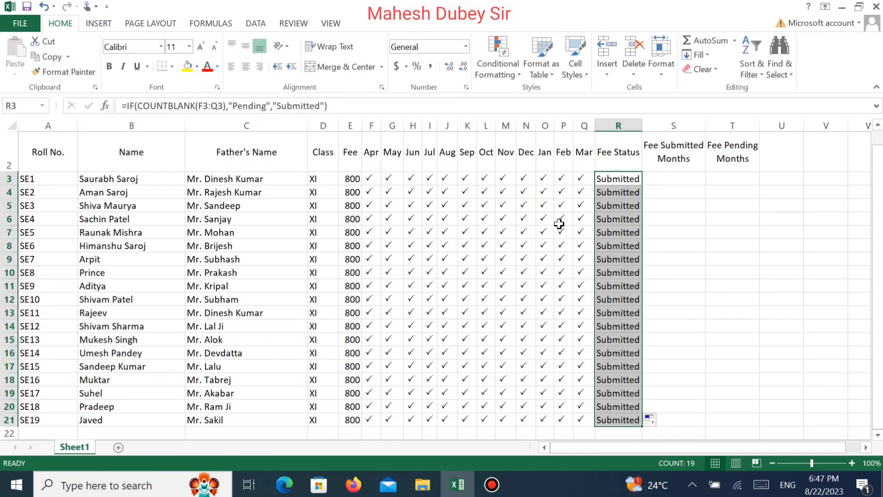
Clear the February and March check marks in P6:Q6 and P12:Q12.
{"action": "left_click_drag", "start_coordinate": [557, 219], "coordinate": [582, 225]}
{"action": "key", "text": "Delete"}
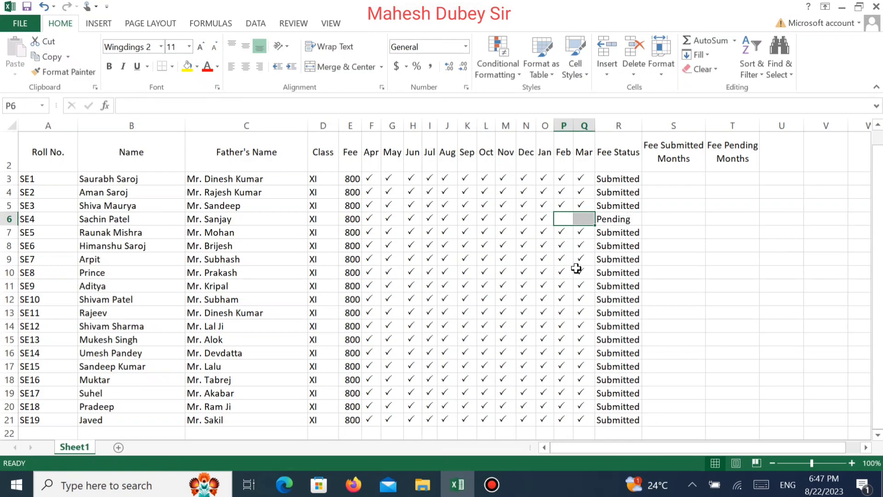
{"action": "left_click", "coordinate": [571, 300]}
{"action": "left_click_drag", "start_coordinate": [571, 302], "coordinate": [580, 301]}
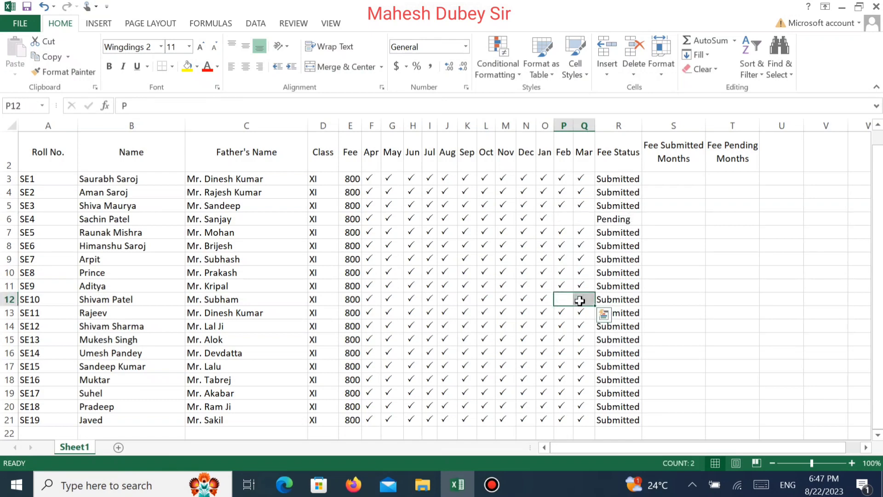
{"action": "key", "text": "Delete"}
Clear the March check mark in Q15 and the September to March check marks in K18:Q18.
{"action": "left_click", "coordinate": [581, 314]}
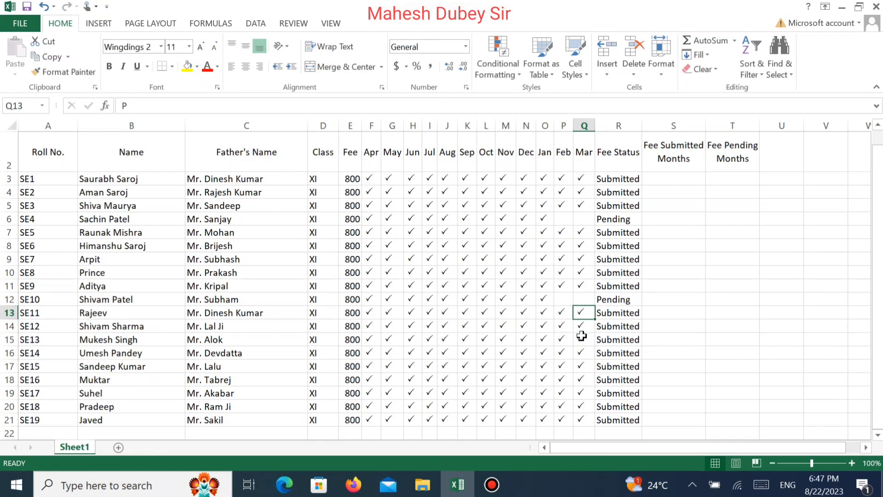
{"action": "left_click", "coordinate": [582, 338]}
{"action": "key", "text": "Delete"}
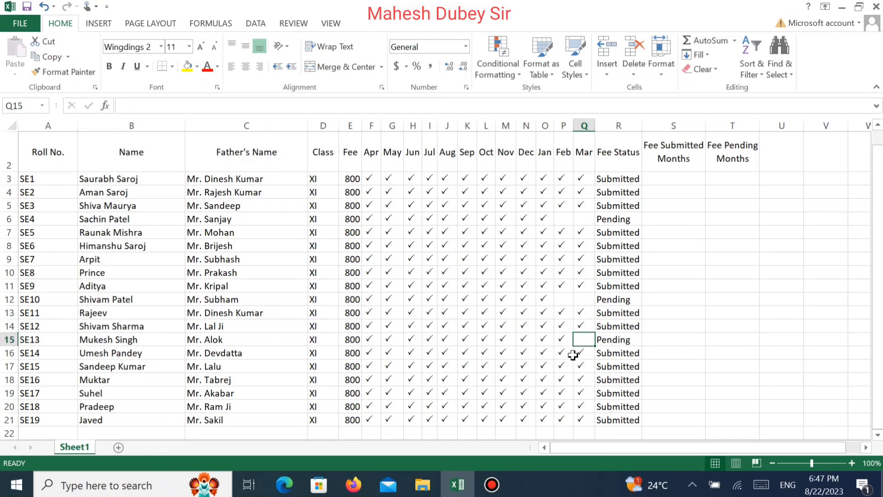
{"action": "left_click_drag", "start_coordinate": [466, 377], "coordinate": [575, 378]}
{"action": "key", "text": "Delete"}
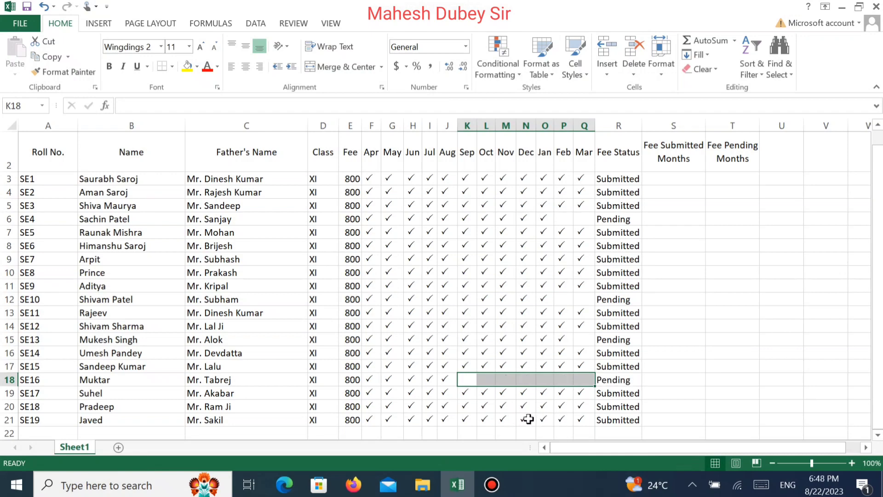
Clear the December to March check marks in N21:Q21.
{"action": "left_click_drag", "start_coordinate": [528, 419], "coordinate": [575, 418]}
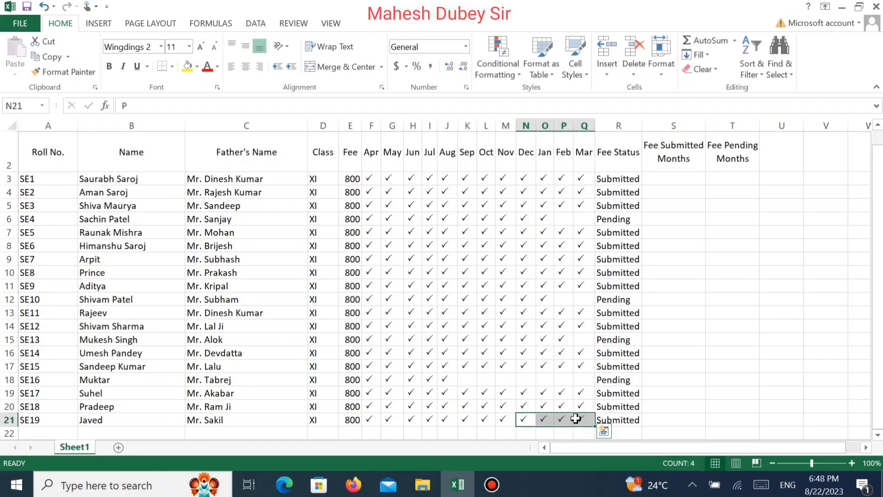
{"action": "key", "text": "Delete"}
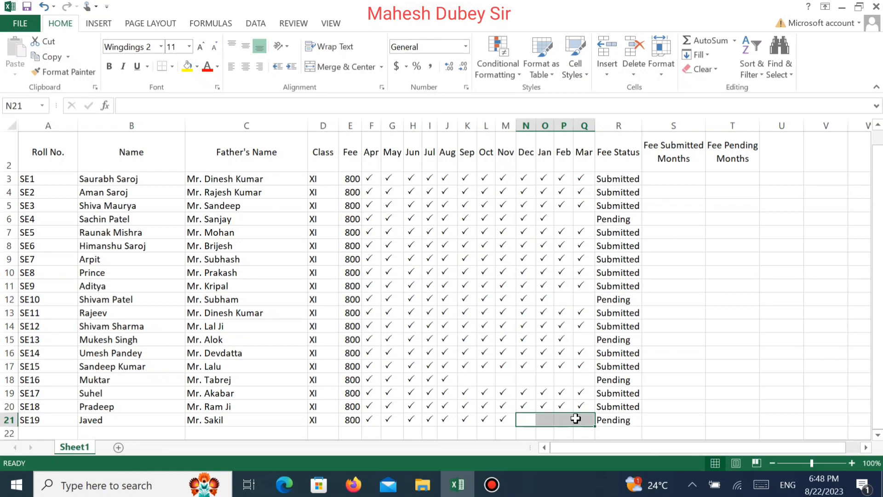
{"action": "left_click", "coordinate": [707, 327]}
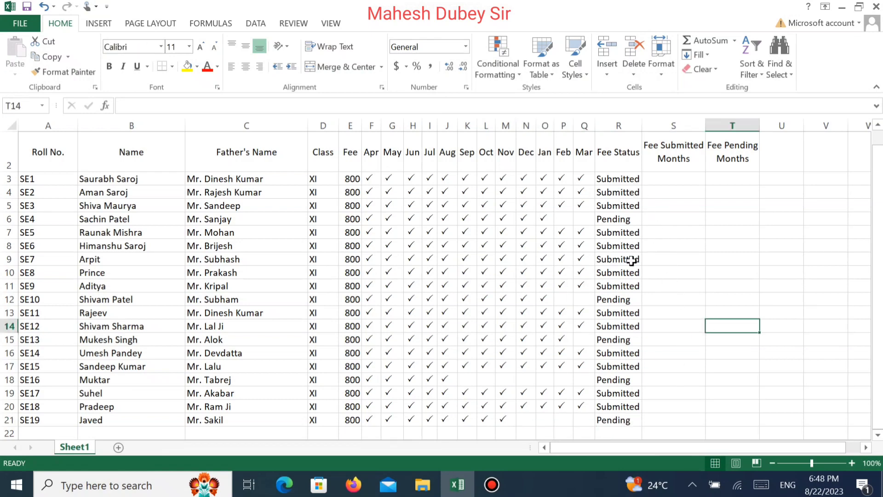
{"action": "left_click", "coordinate": [619, 382]}
{"action": "left_click", "coordinate": [618, 431]}
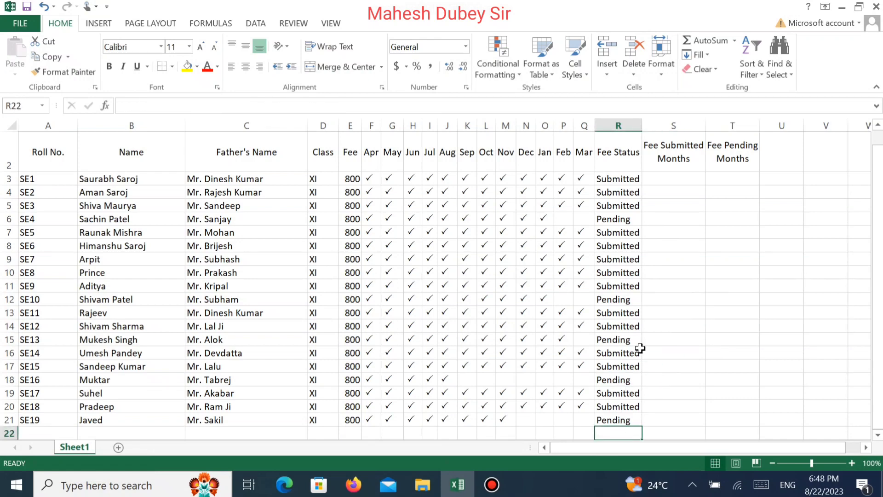
Enter the formula =COUNTA(F3:Q3) in S3 to count the first student's fee submitted months.
{"action": "left_click", "coordinate": [669, 181]}
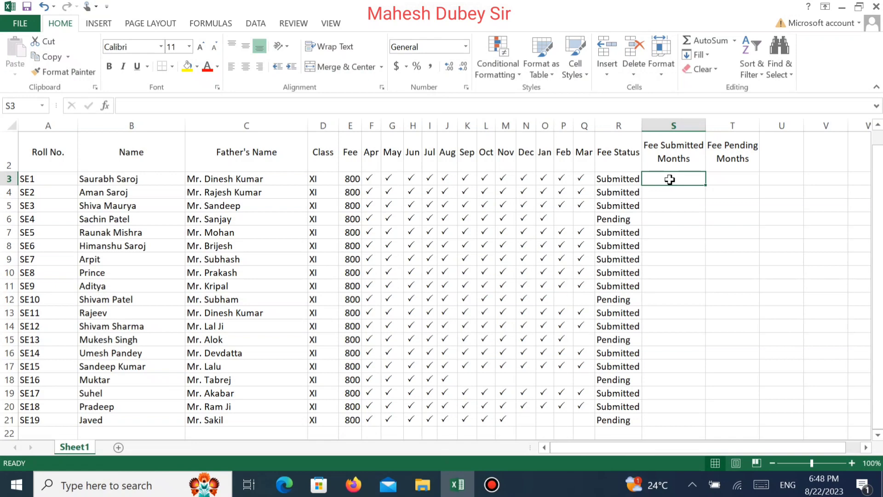
{"action": "type", "text": "="}
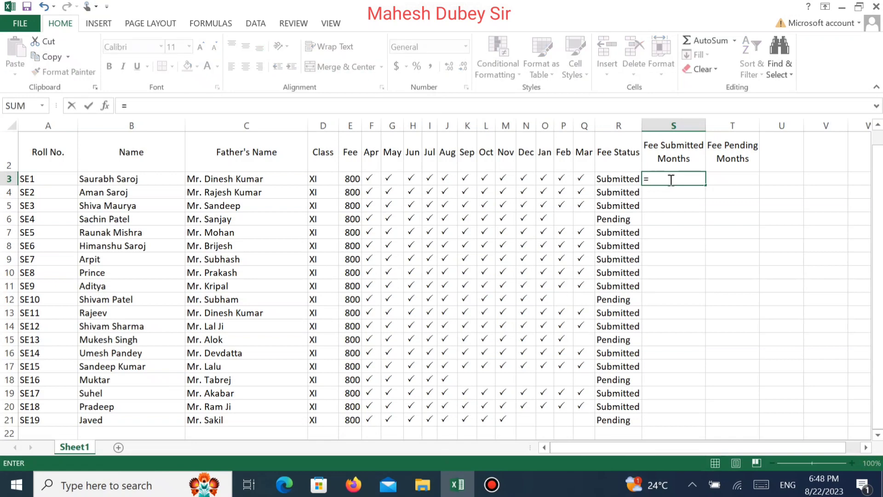
{"action": "type", "text": "co"}
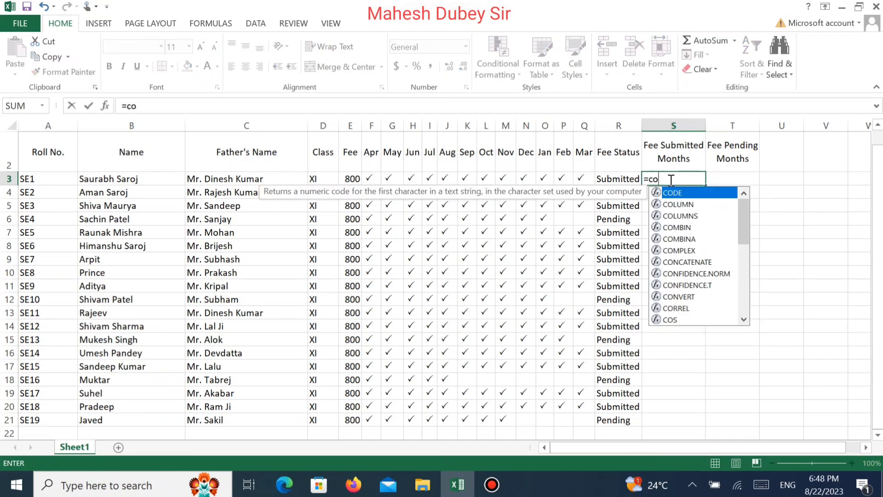
{"action": "type", "text": "un"}
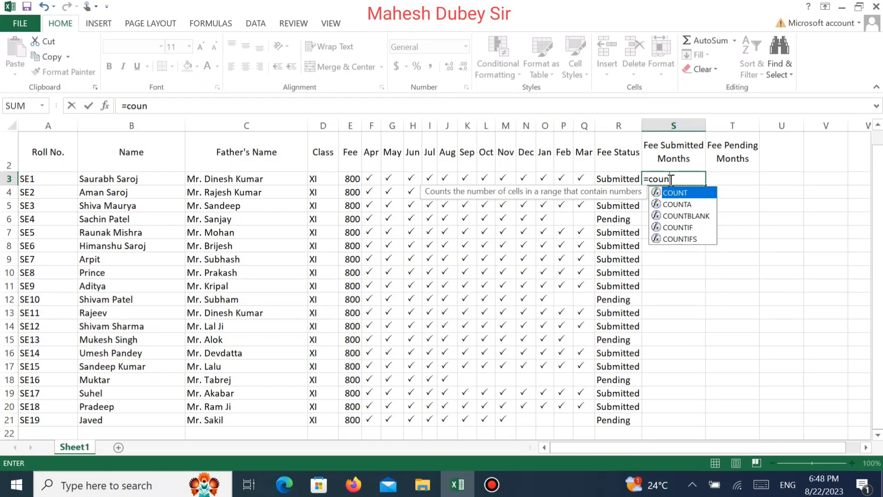
{"action": "double_click", "coordinate": [666, 203]}
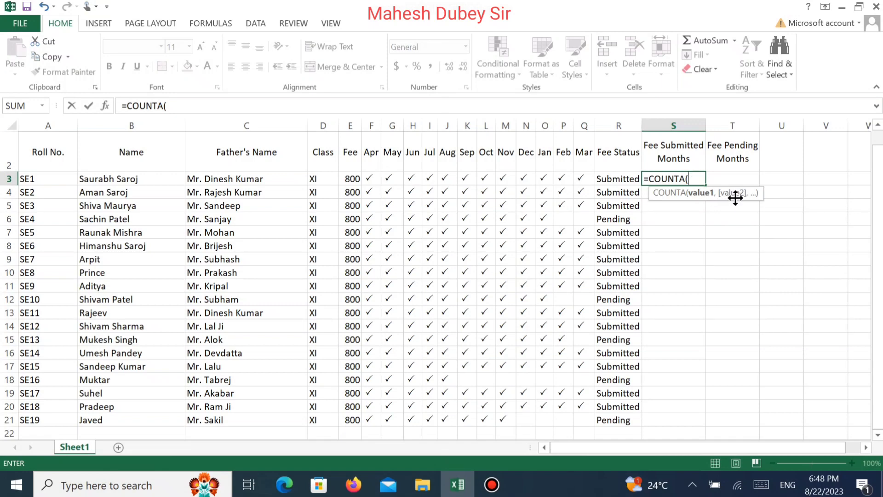
{"action": "left_click", "coordinate": [373, 179]}
{"action": "left_click_drag", "start_coordinate": [373, 179], "coordinate": [584, 179]}
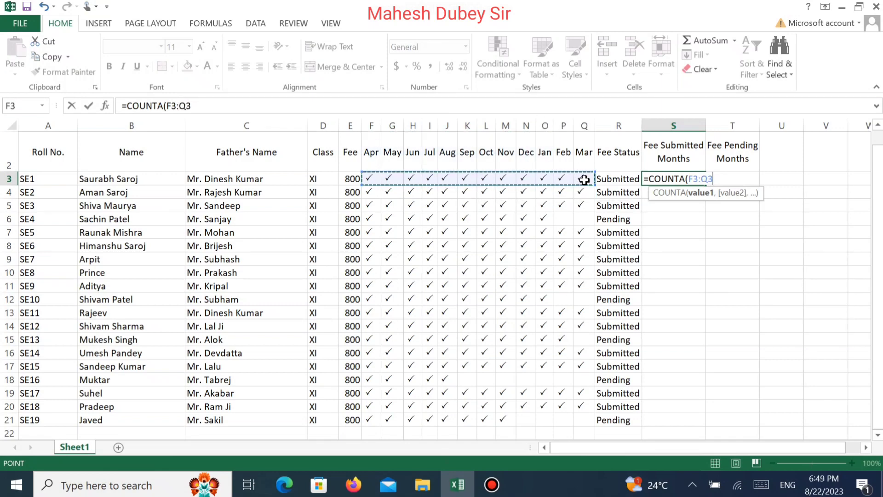
{"action": "type", "text": ")"}
{"action": "key", "text": "Return"}
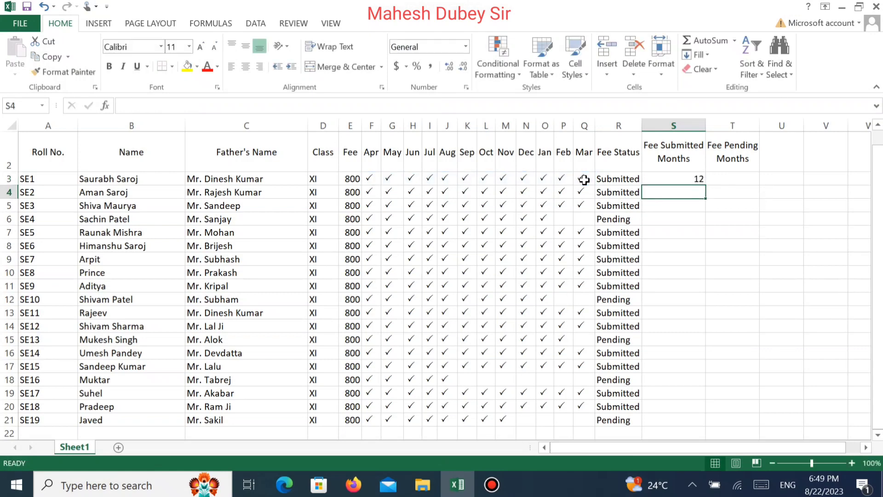
Test the S3 count by clearing the March check mark in Q3 and re-entering it as P.
{"action": "left_click", "coordinate": [694, 177]}
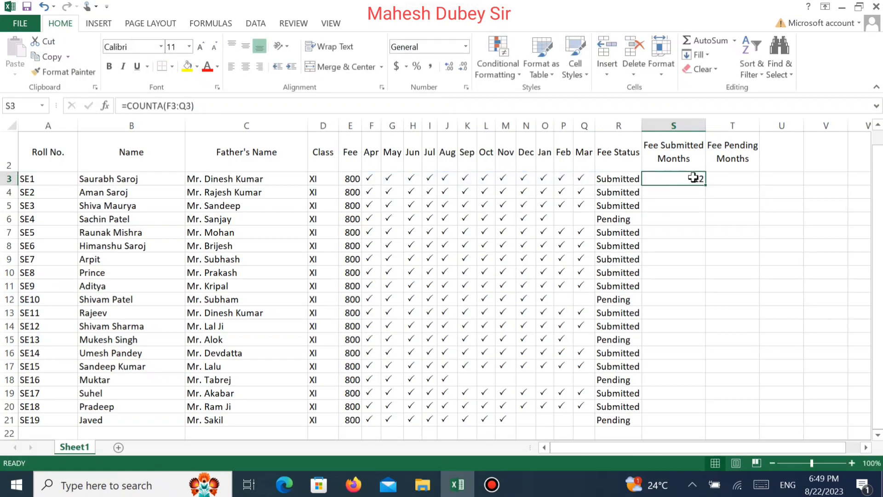
{"action": "left_click", "coordinate": [576, 178]}
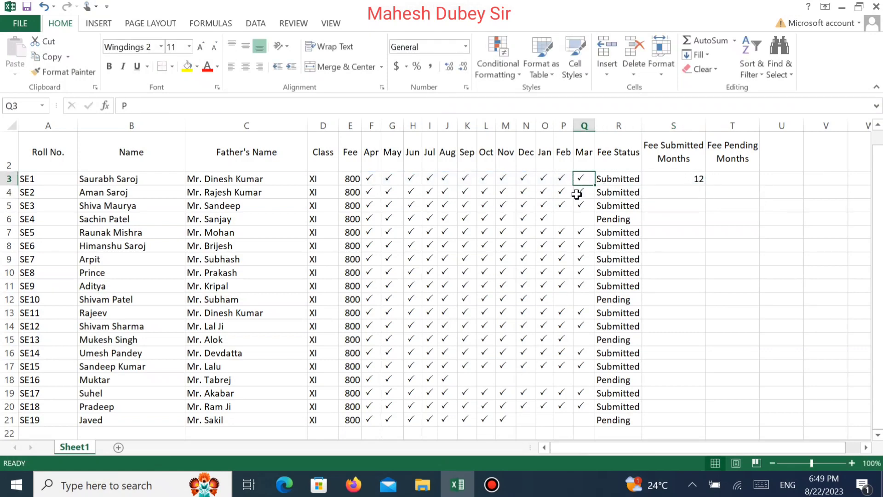
{"action": "key", "text": "Delete"}
{"action": "type", "text": "P"}
{"action": "key", "text": "Tab"}
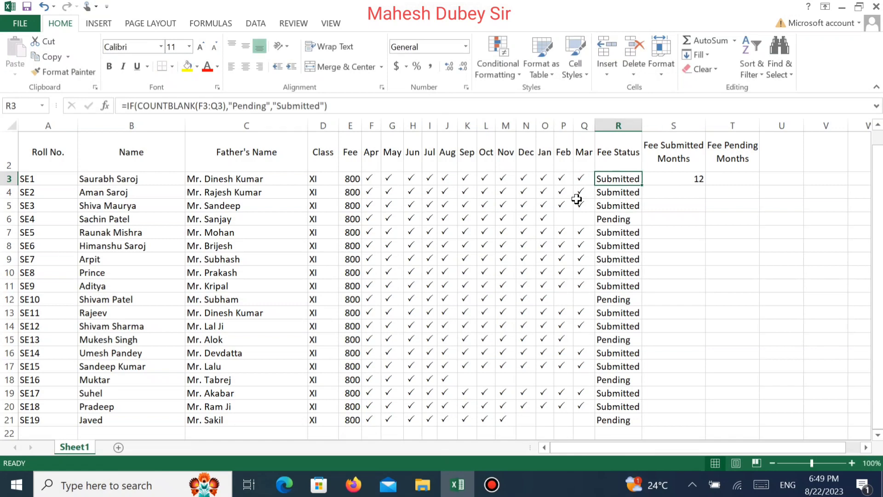
Fill the Fee Submitted Months formula from S3 down to S21 and inspect several of the copied cells.
{"action": "left_click", "coordinate": [688, 181]}
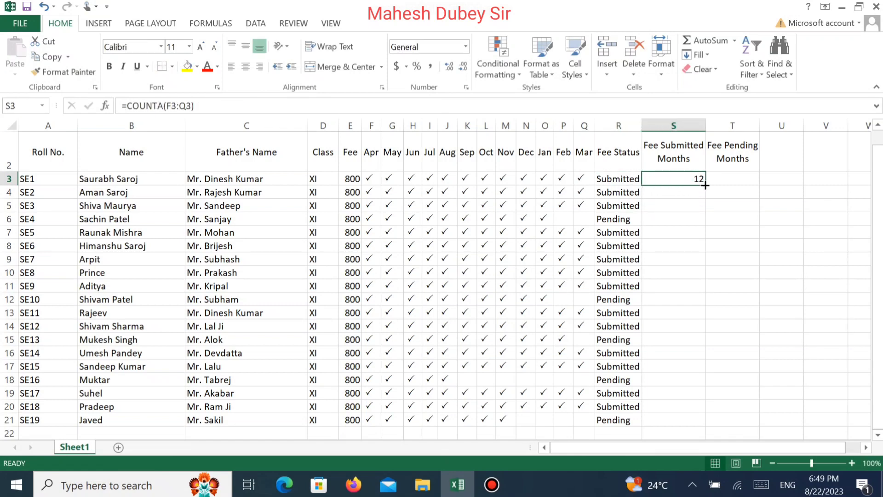
{"action": "left_click_drag", "start_coordinate": [705, 185], "coordinate": [703, 427]}
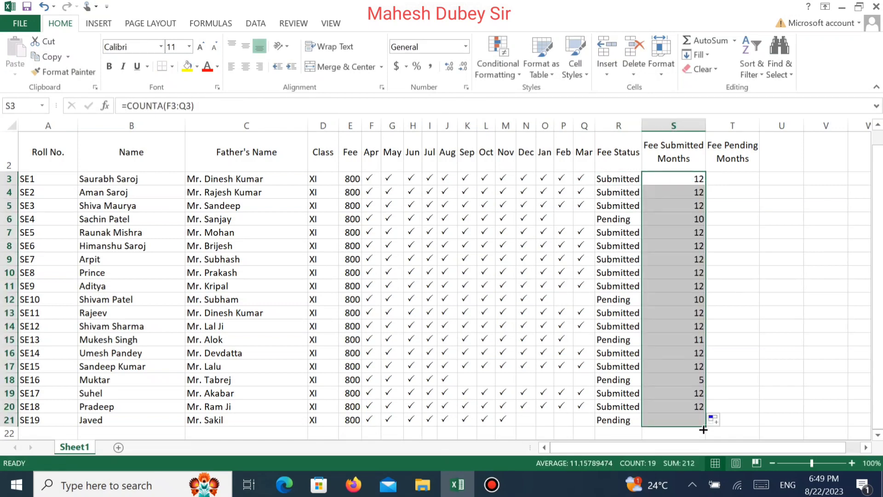
{"action": "left_click_drag", "start_coordinate": [695, 203], "coordinate": [697, 232]}
{"action": "left_click", "coordinate": [699, 208]}
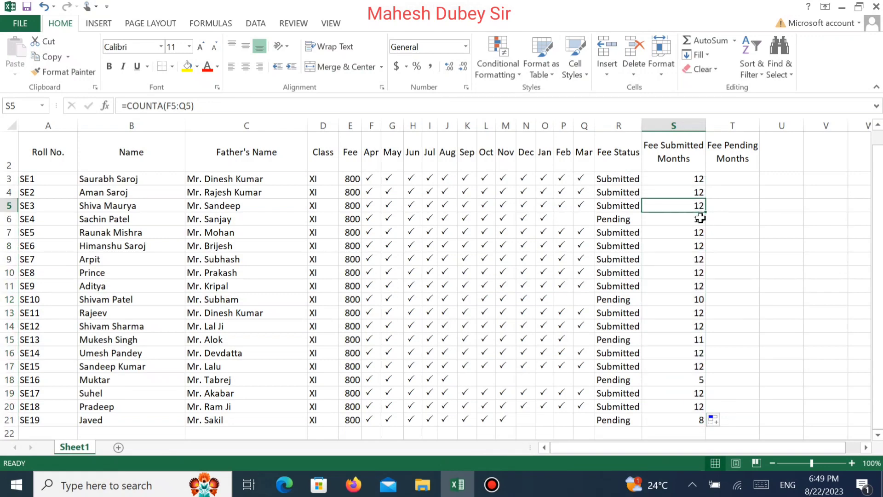
{"action": "left_click", "coordinate": [698, 219]}
{"action": "left_click", "coordinate": [699, 300]}
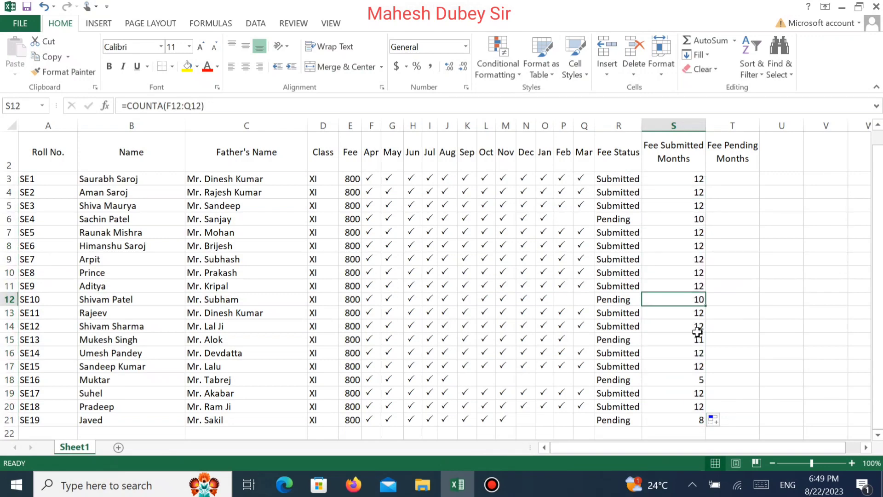
{"action": "left_click", "coordinate": [698, 382]}
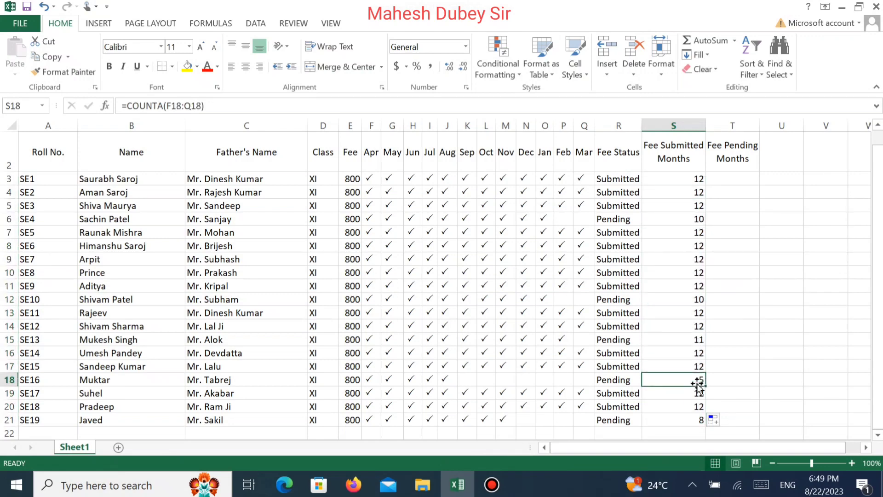
{"action": "left_click", "coordinate": [698, 419]}
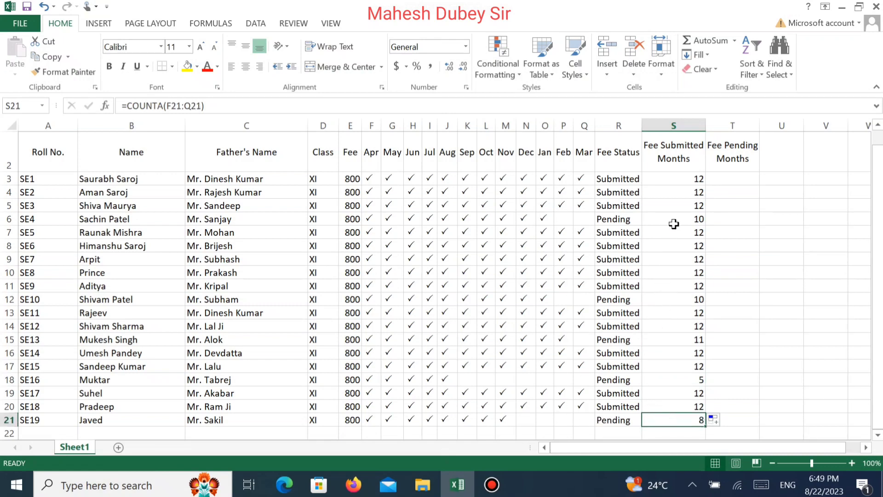
Enter the formula =COUNTBLANK(F3:Q3) in T3 to count the first student's fee pending months.
{"action": "left_click", "coordinate": [722, 179]}
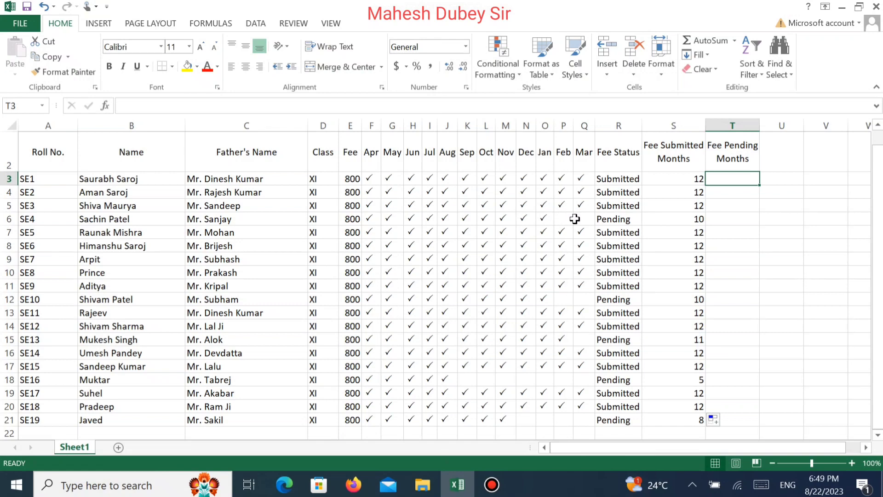
{"action": "type", "text": "="}
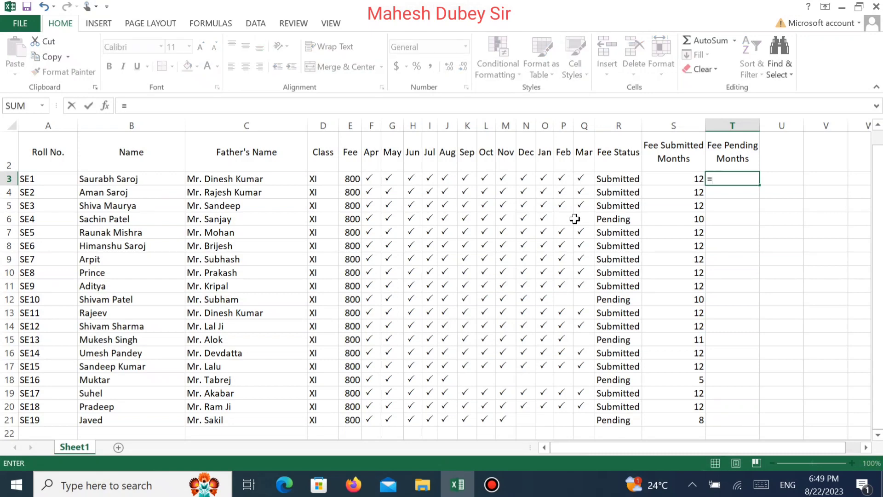
{"action": "type", "text": "coun"}
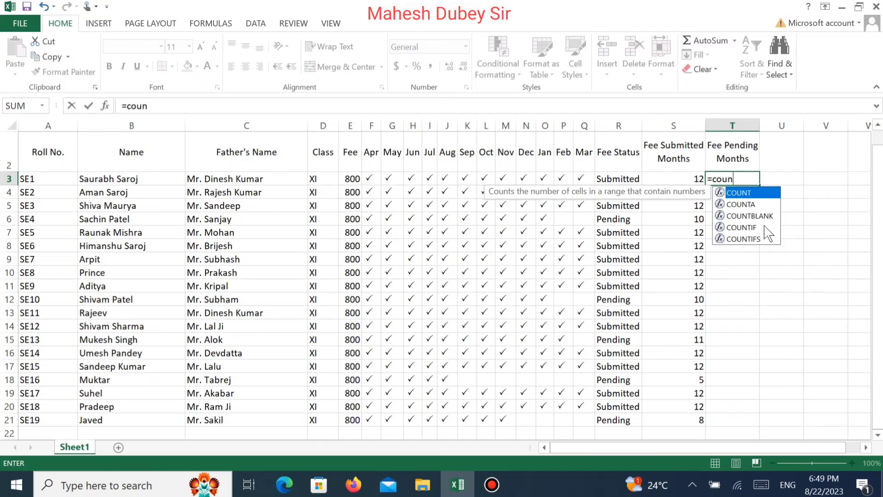
{"action": "double_click", "coordinate": [759, 214]}
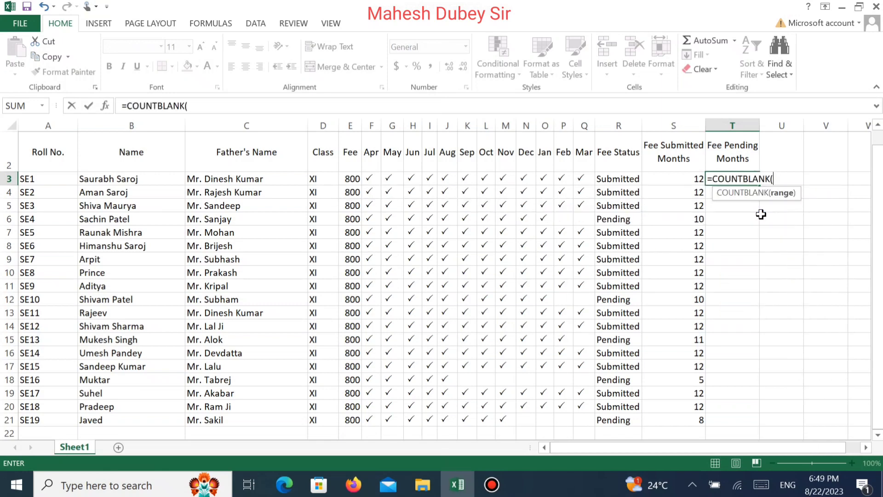
{"action": "left_click", "coordinate": [372, 179]}
{"action": "left_click_drag", "start_coordinate": [372, 179], "coordinate": [592, 184]}
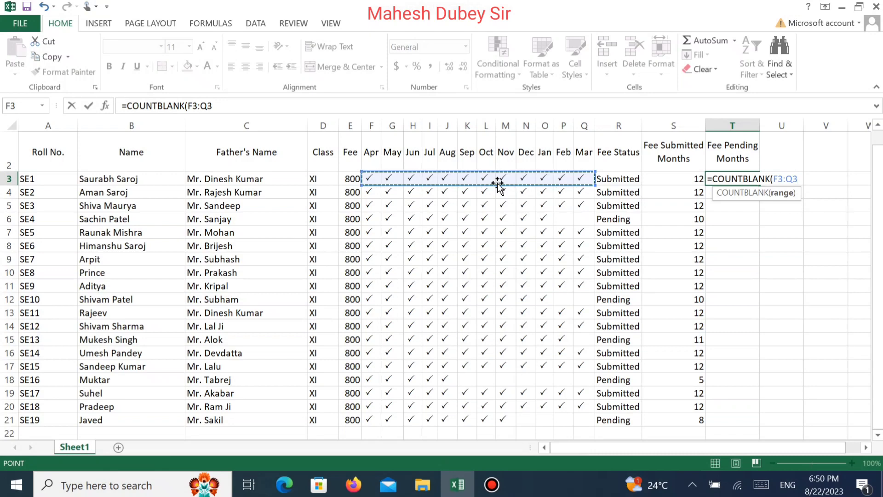
{"action": "type", "text": ")"}
{"action": "key", "text": "Return"}
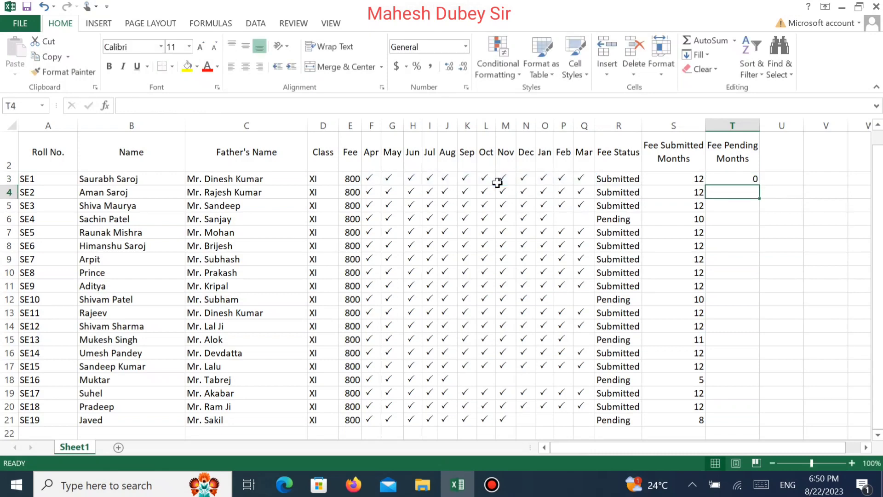
Clear the March check mark in Q3 and fill the Fee Pending Months formula from T3 down to T21.
{"action": "left_click", "coordinate": [581, 181]}
{"action": "key", "text": "Delete"}
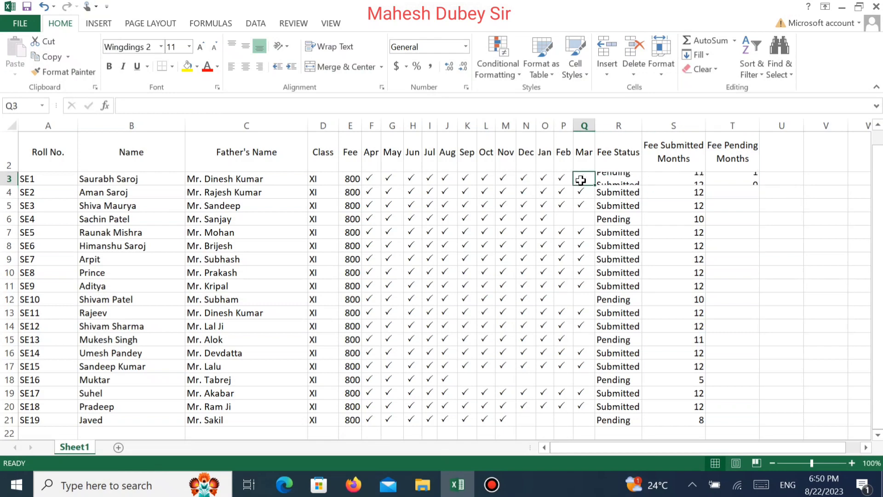
{"action": "left_click", "coordinate": [739, 178]}
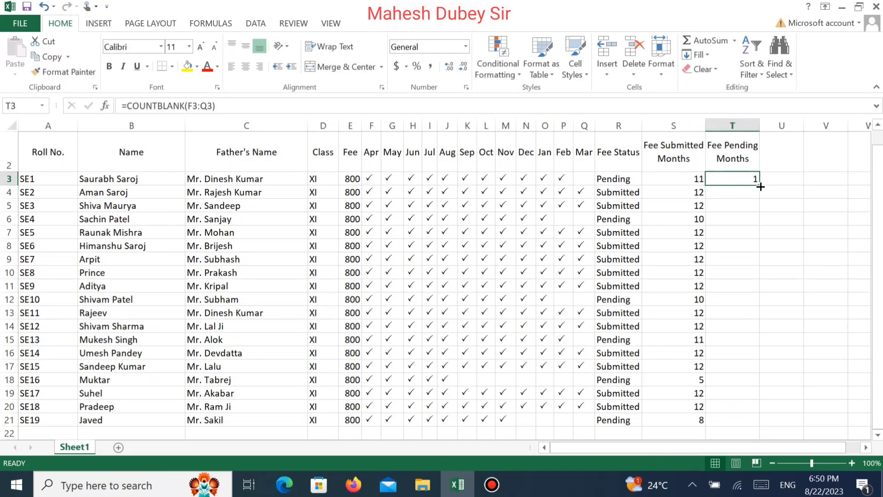
{"action": "mouse_move", "coordinate": [759, 185]}
{"action": "left_mouse_down"}
{"action": "mouse_move", "coordinate": [770, 236]}
{"action": "mouse_move", "coordinate": [765, 432]}
{"action": "left_mouse_up"}
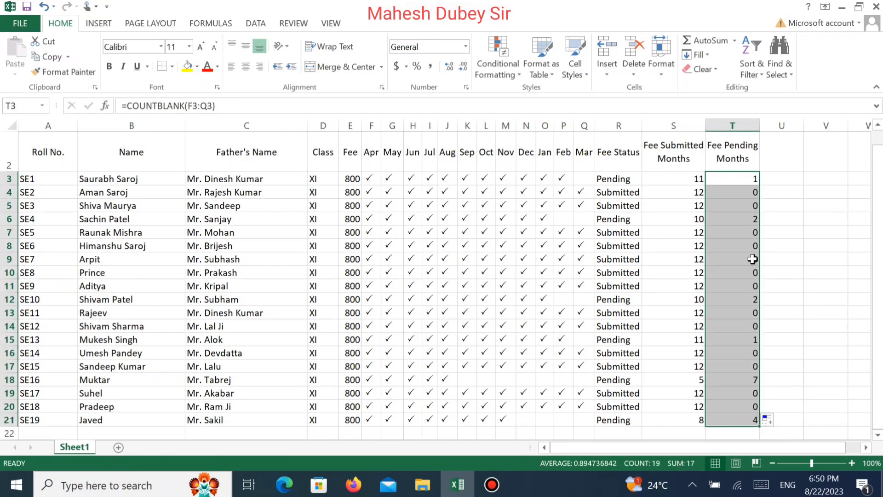
{"action": "left_click", "coordinate": [735, 184]}
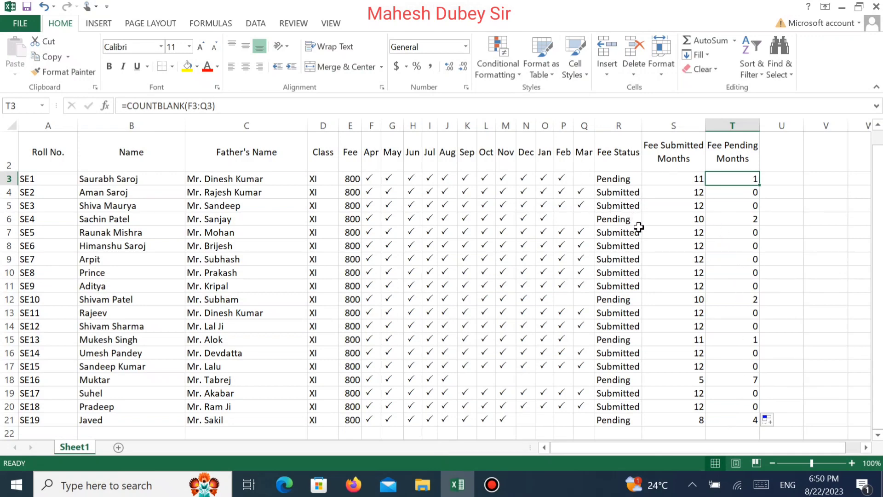
Create a conditional formatting rule for the Fee Status cells R3:R21 that formats specific text containing "Pending".
{"action": "left_click", "coordinate": [617, 178]}
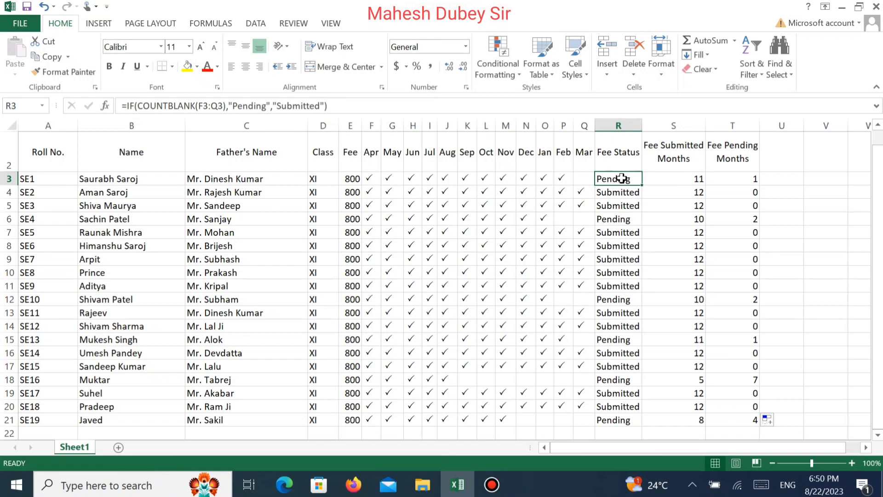
{"action": "left_click_drag", "start_coordinate": [622, 178], "coordinate": [617, 416]}
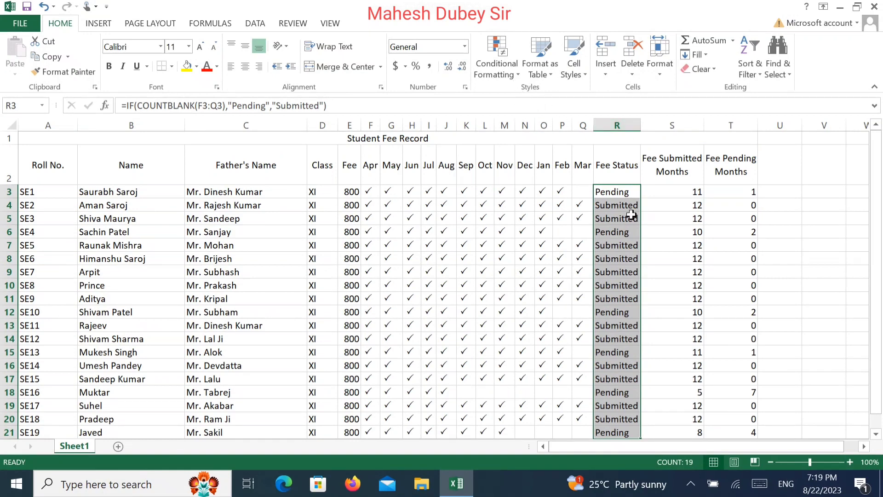
{"action": "left_click", "coordinate": [515, 78]}
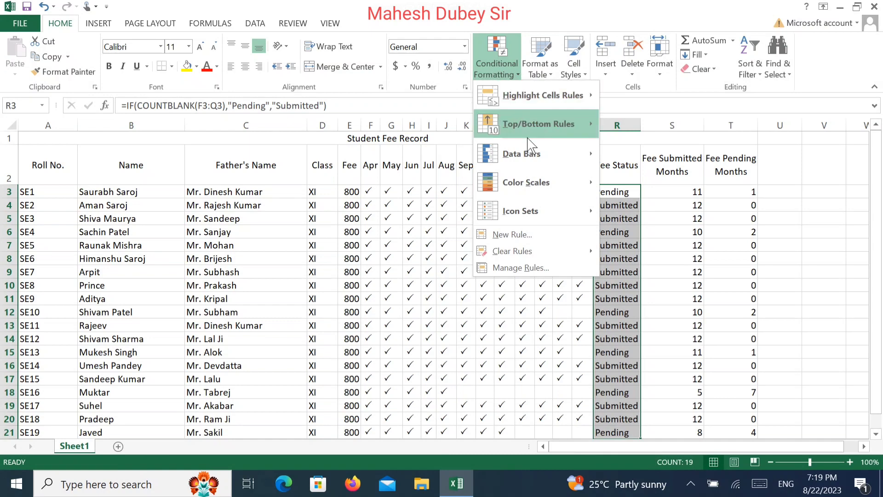
{"action": "left_click", "coordinate": [522, 238]}
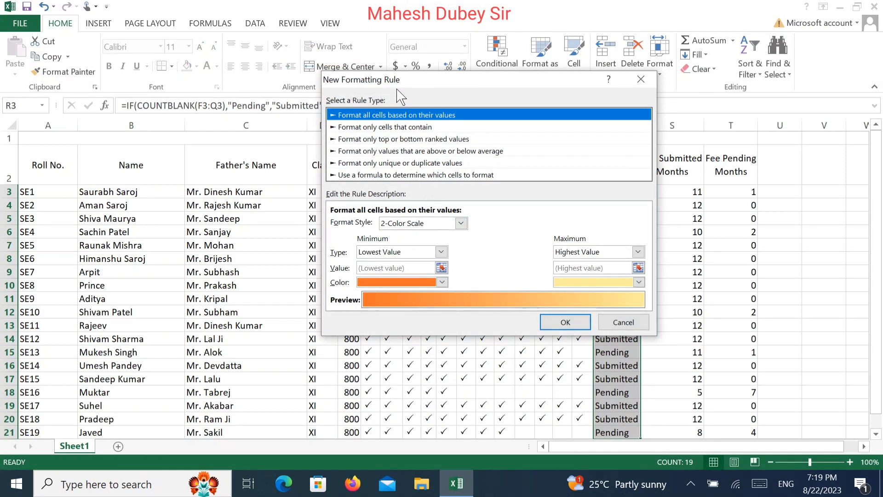
{"action": "left_click", "coordinate": [373, 128]}
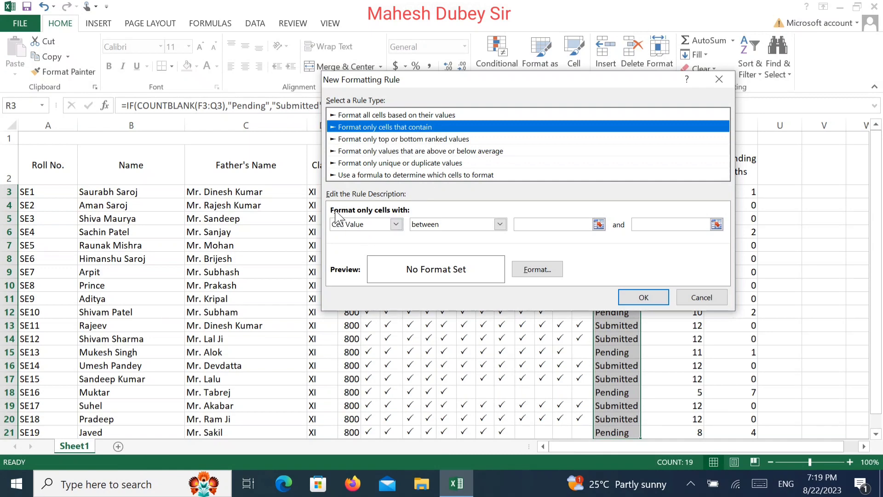
{"action": "left_click", "coordinate": [394, 224]}
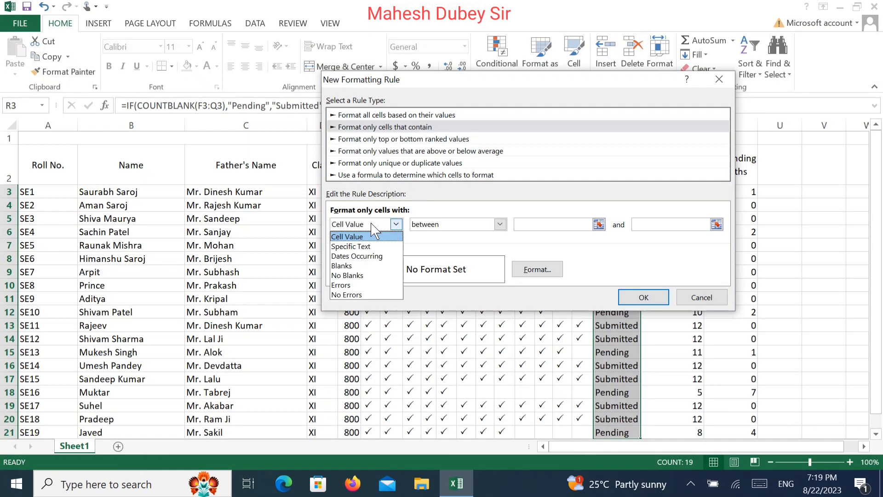
{"action": "left_click", "coordinate": [363, 247]}
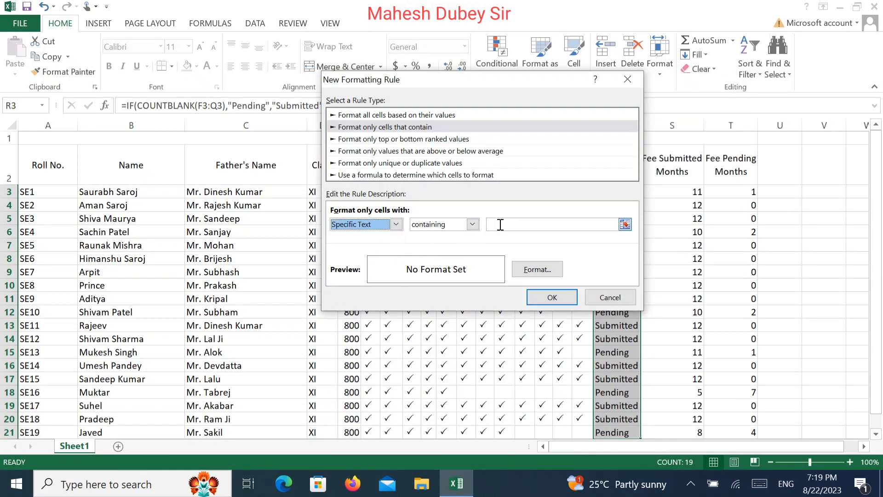
{"action": "left_click_drag", "start_coordinate": [541, 80], "coordinate": [435, 54]}
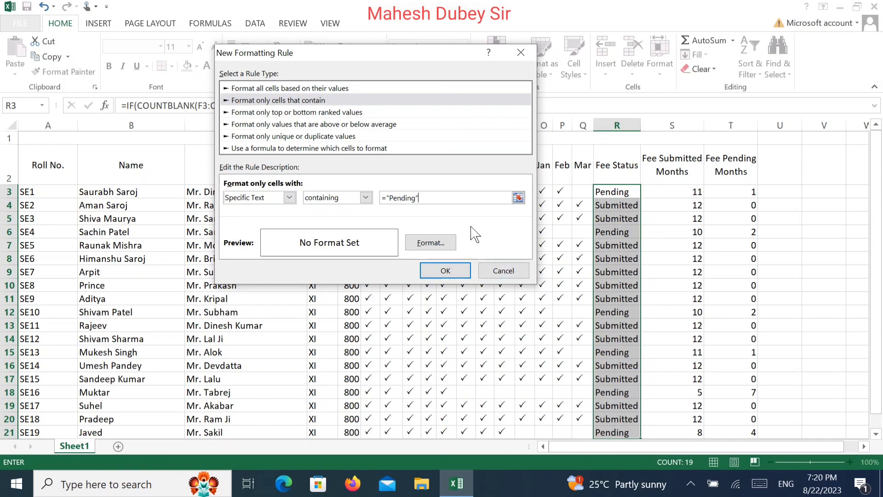
Give the Pending rule a red fill with white font colour and apply it to the Fee Status cells.
{"action": "left_click", "coordinate": [443, 245]}
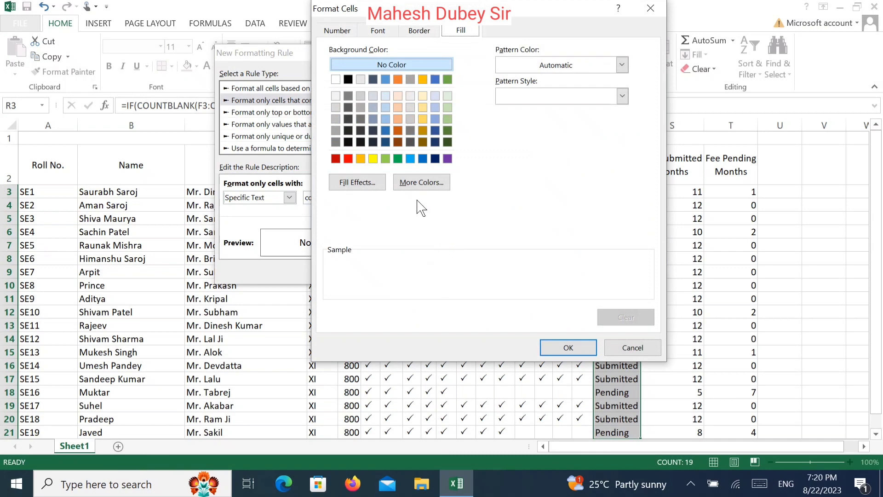
{"action": "left_click", "coordinate": [348, 158]}
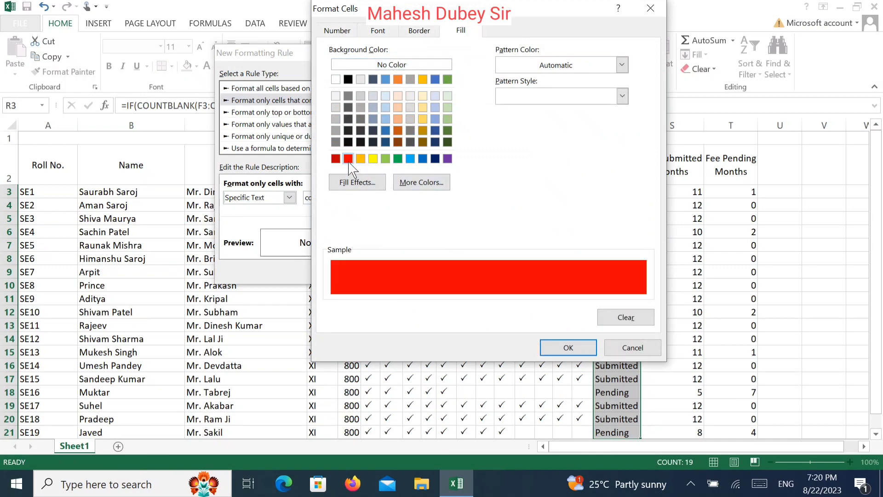
{"action": "left_click", "coordinate": [378, 30]}
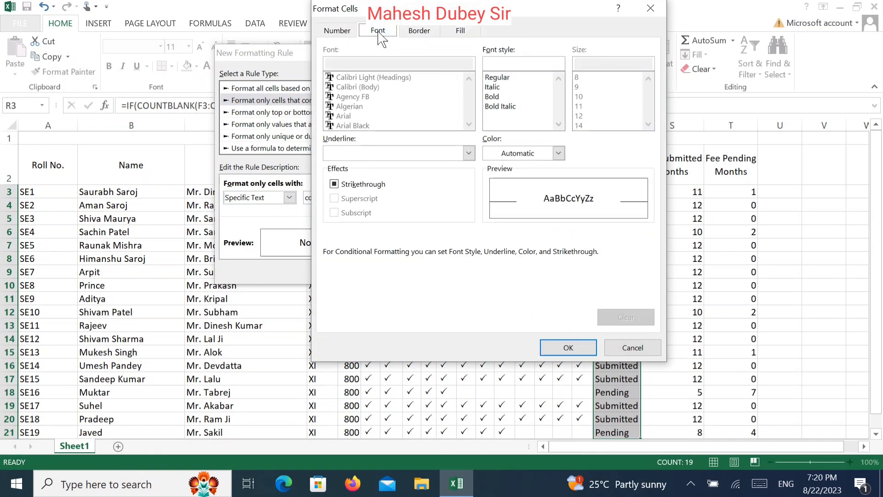
{"action": "left_click", "coordinate": [558, 153]}
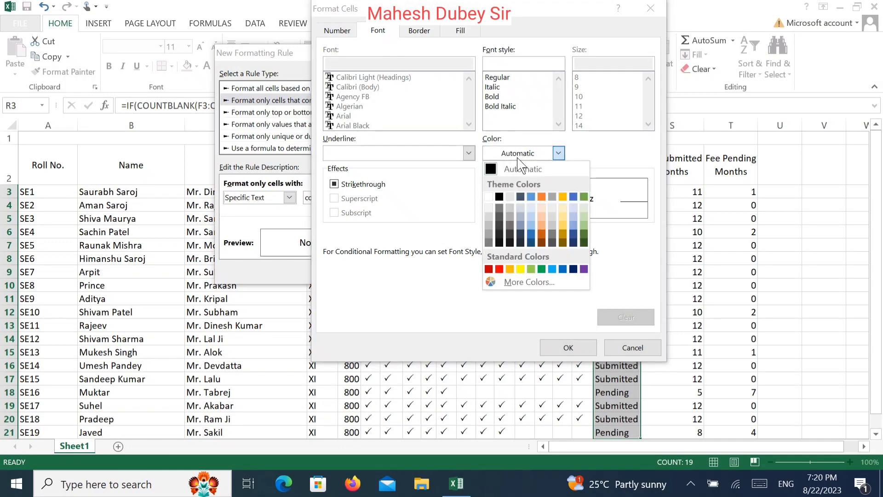
{"action": "left_click", "coordinate": [489, 196]}
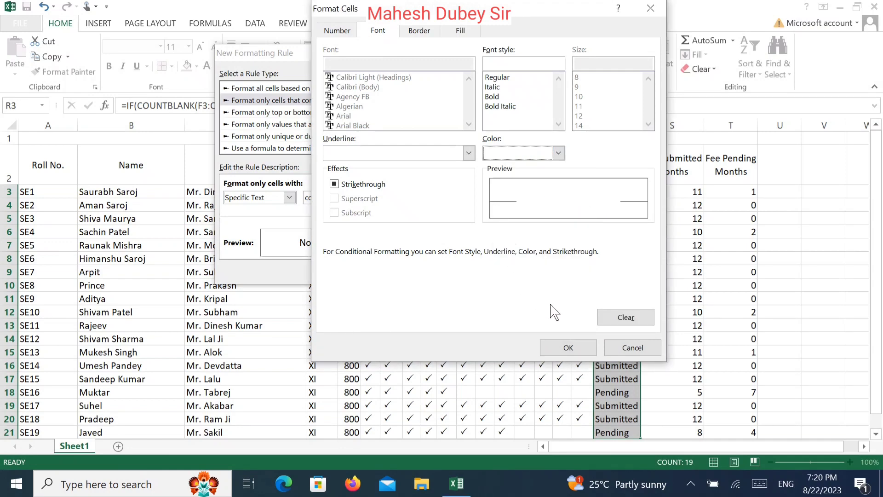
{"action": "left_click", "coordinate": [566, 351]}
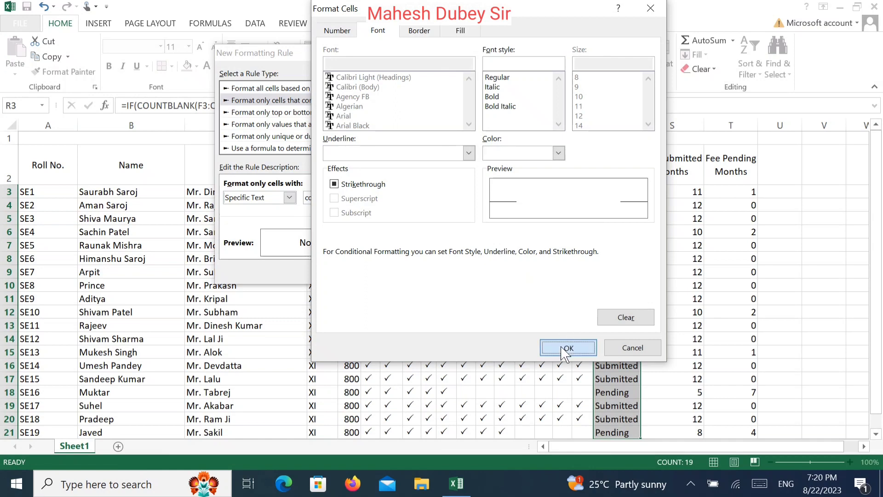
{"action": "left_click", "coordinate": [445, 271]}
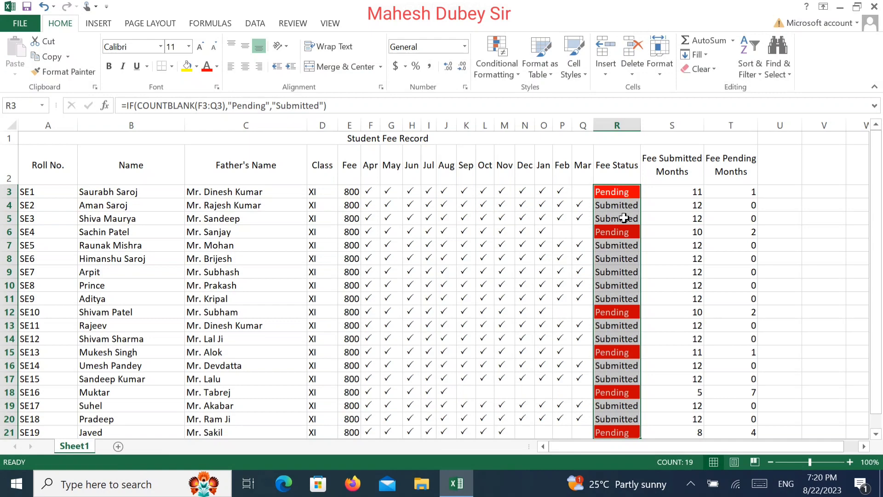
Test the status formatting by entering P as the first student's March check mark in Q3.
{"action": "left_click", "coordinate": [624, 192]}
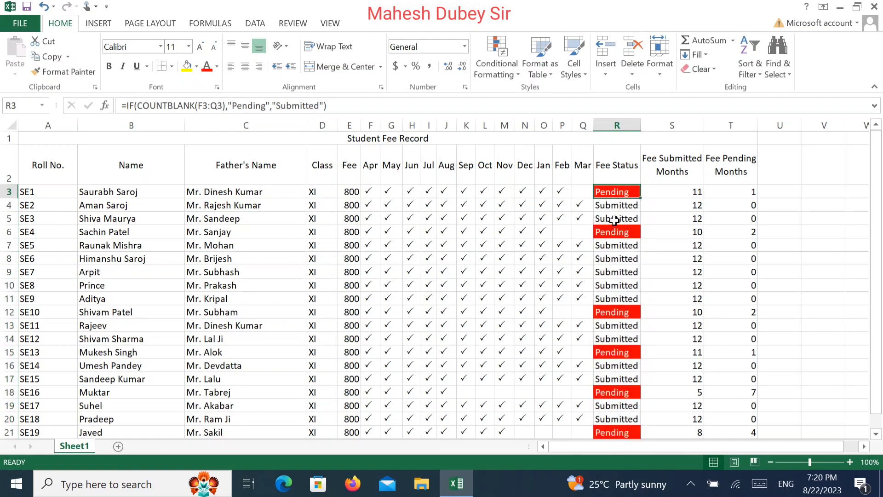
{"action": "left_click", "coordinate": [587, 194]}
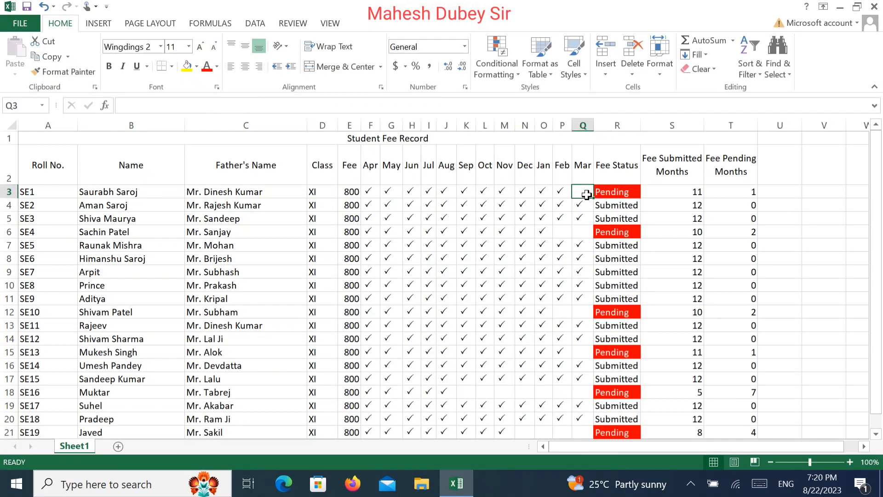
{"action": "type", "text": "P"}
{"action": "key", "text": "Return"}
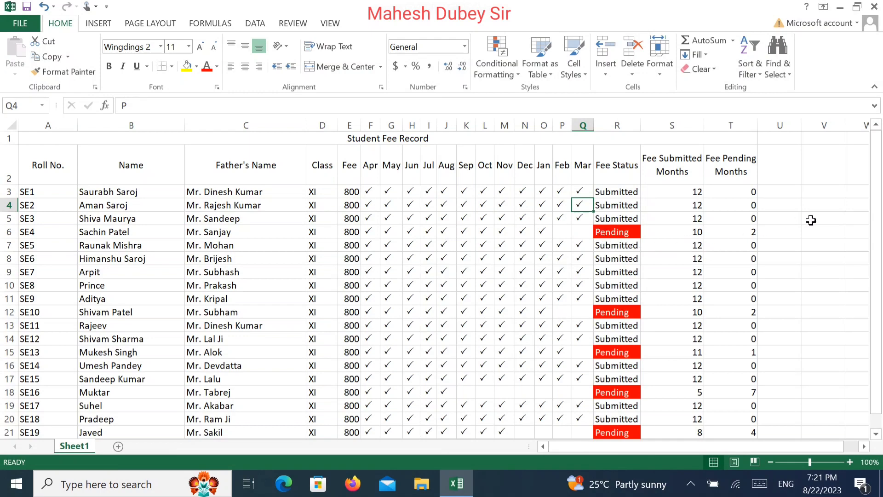
Apply All Borders to the whole fee table from the header row to the last student, A2:T21.
{"action": "left_click_drag", "start_coordinate": [878, 230], "coordinate": [880, 279]}
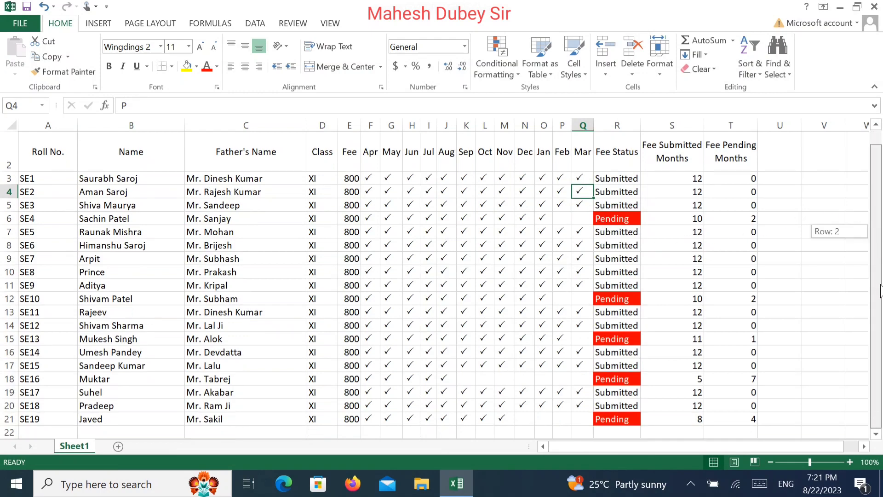
{"action": "left_click_drag", "start_coordinate": [880, 249], "coordinate": [881, 221]}
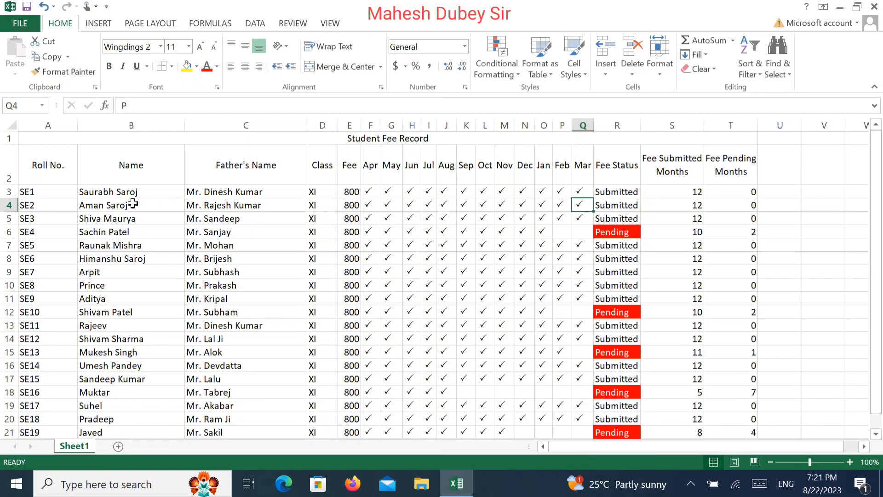
{"action": "left_click_drag", "start_coordinate": [39, 156], "coordinate": [733, 345]}
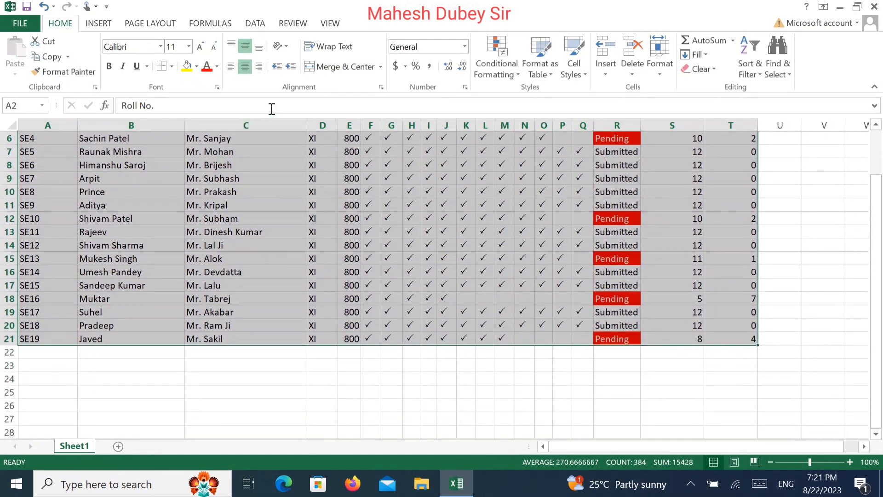
{"action": "left_click", "coordinate": [171, 66]}
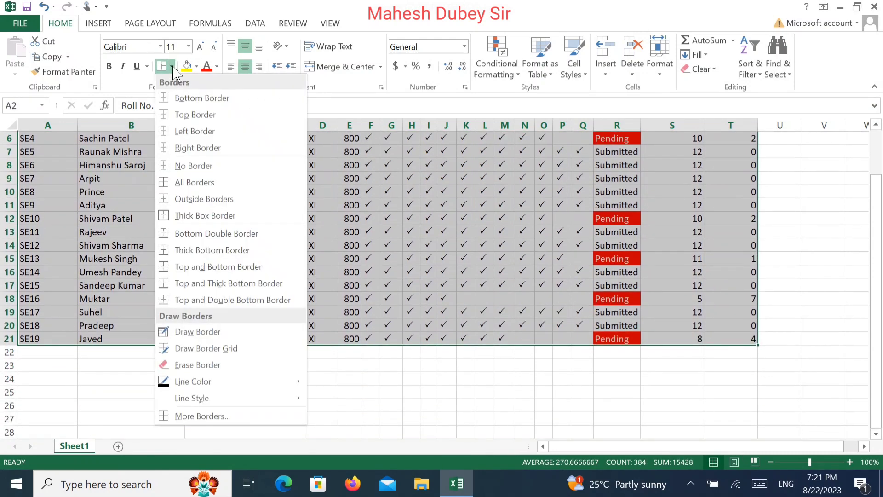
{"action": "left_click", "coordinate": [202, 182]}
{"action": "scroll", "coordinate": [198, 179], "scroll_direction": "up", "scroll_amount": 2}
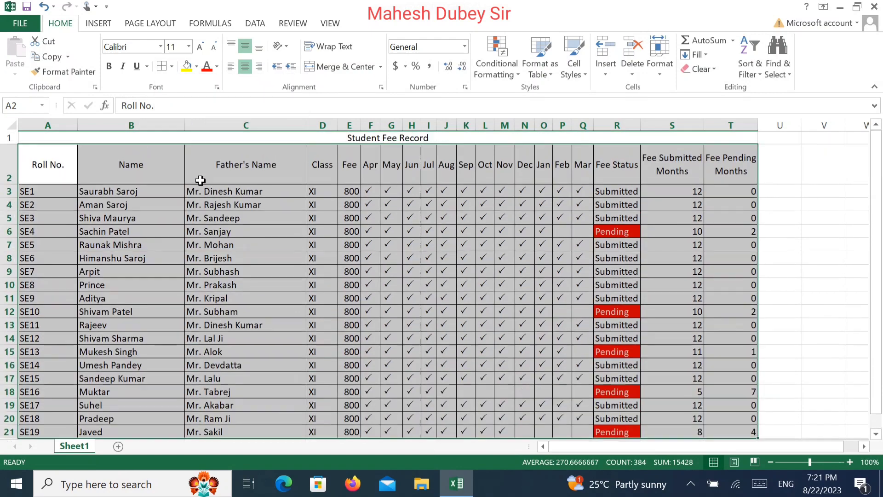
{"action": "left_click", "coordinate": [416, 257]}
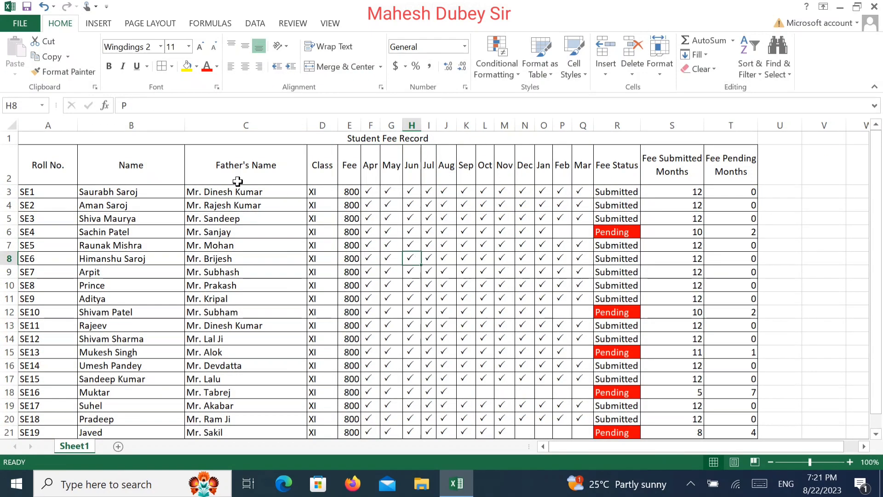
Center the contents of the fee table A2:T21 horizontally.
{"action": "left_click", "coordinate": [46, 192]}
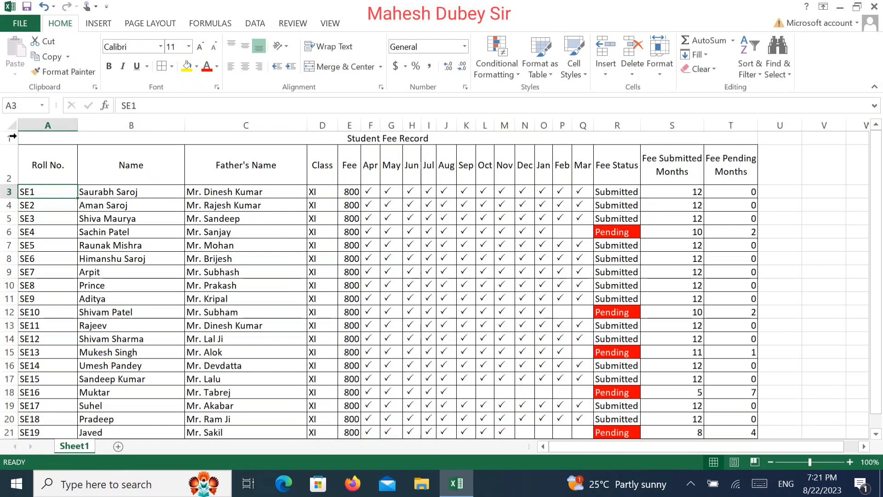
{"action": "left_click_drag", "start_coordinate": [35, 148], "coordinate": [730, 380]}
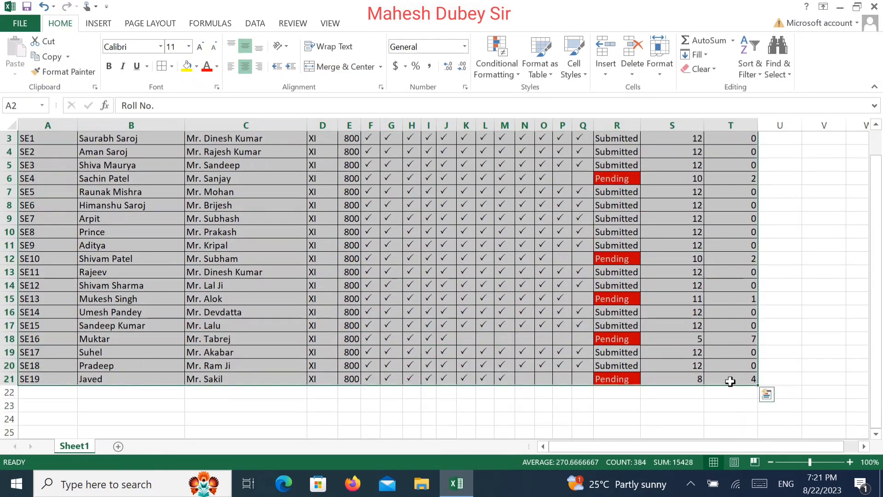
{"action": "left_click", "coordinate": [244, 67]}
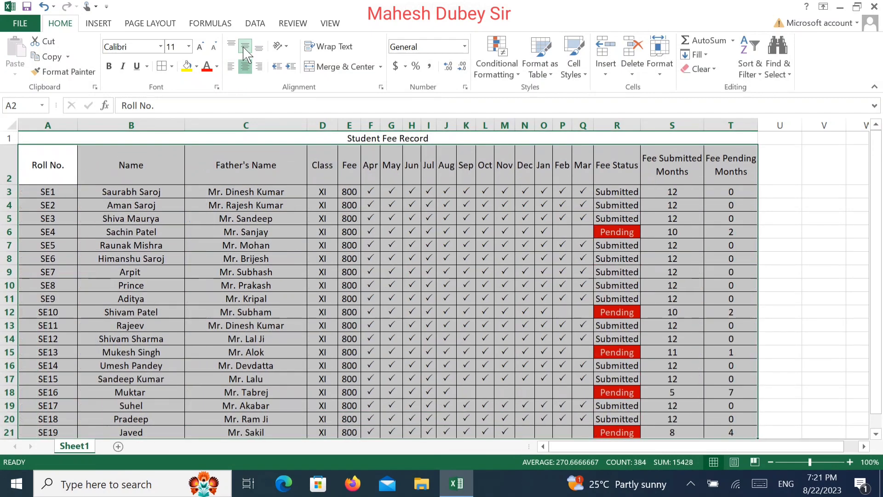
{"action": "left_click", "coordinate": [246, 218]}
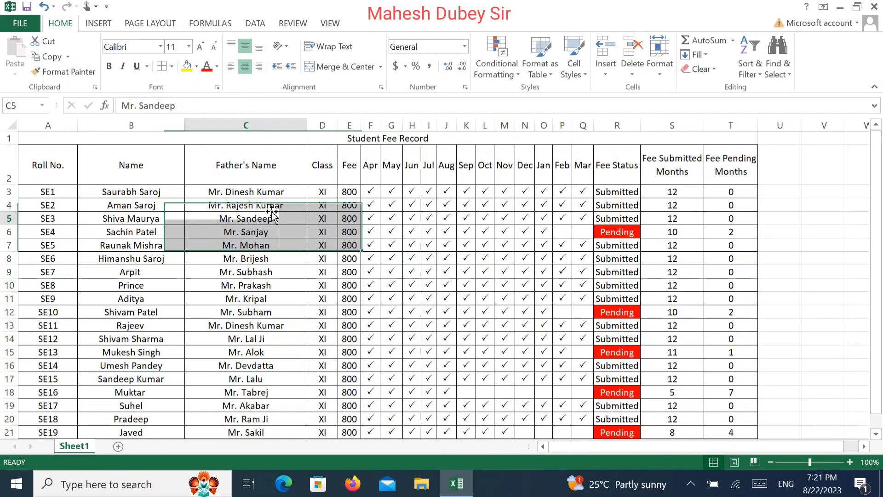
Left-align the Name and Father's Name entries below the header, and the Fee Status cells R3:R21.
{"action": "left_click_drag", "start_coordinate": [133, 192], "coordinate": [270, 392]}
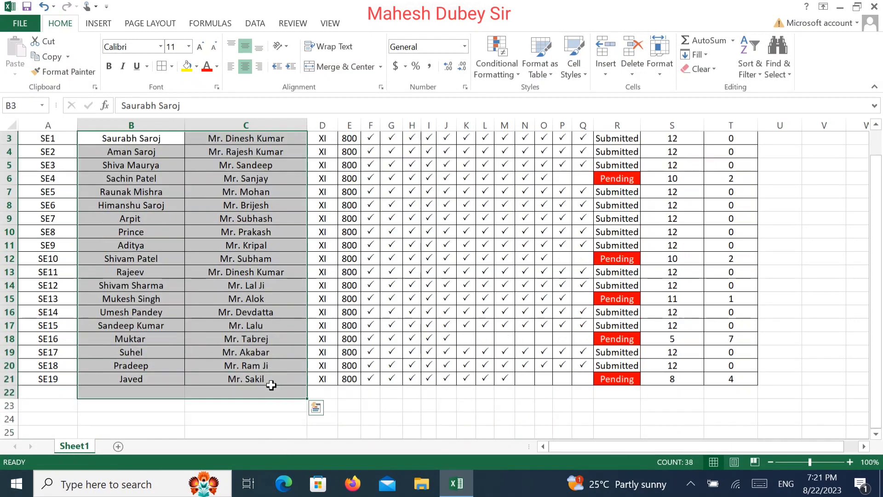
{"action": "left_click", "coordinate": [231, 67]}
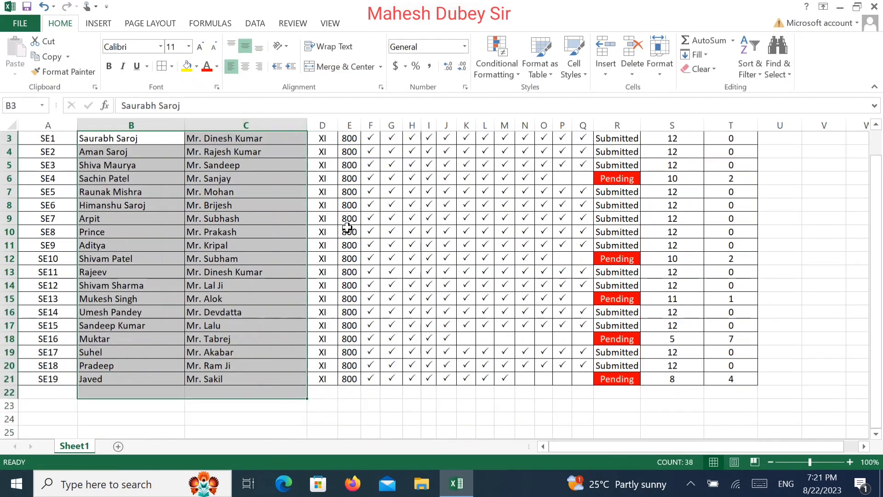
{"action": "left_click", "coordinate": [526, 330]}
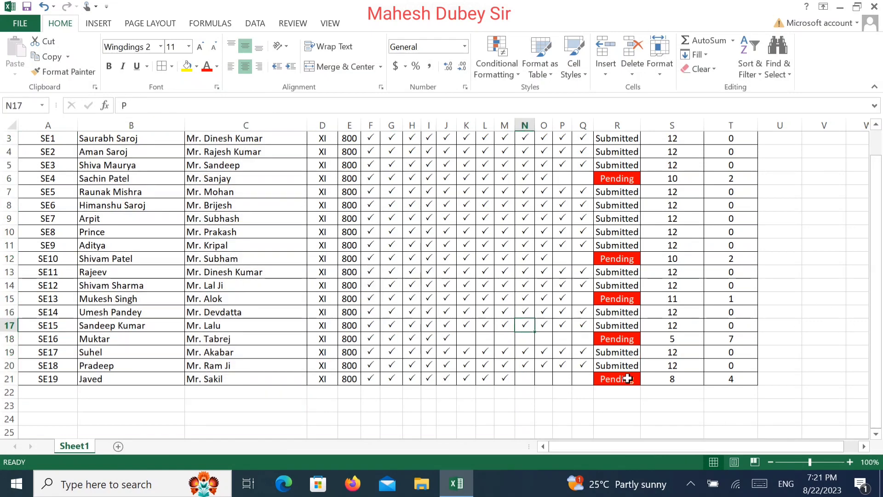
{"action": "left_click_drag", "start_coordinate": [628, 379], "coordinate": [615, 193]}
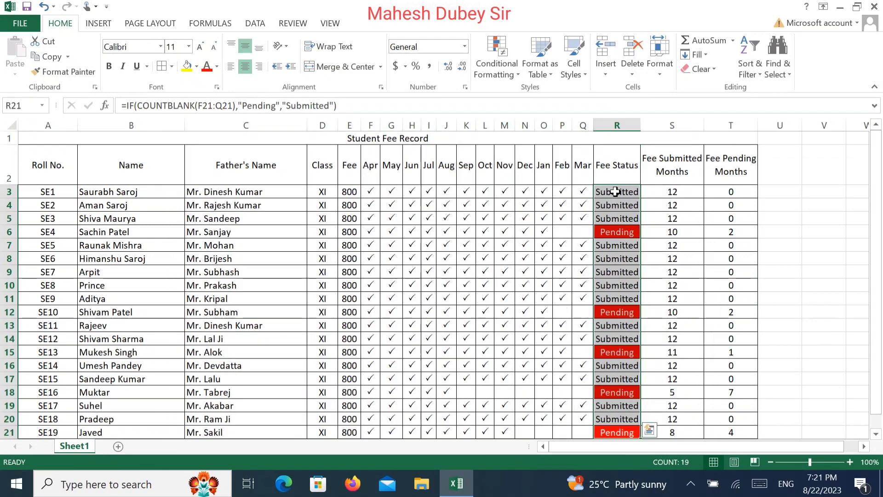
{"action": "left_click", "coordinate": [231, 66]}
{"action": "left_click", "coordinate": [470, 231]}
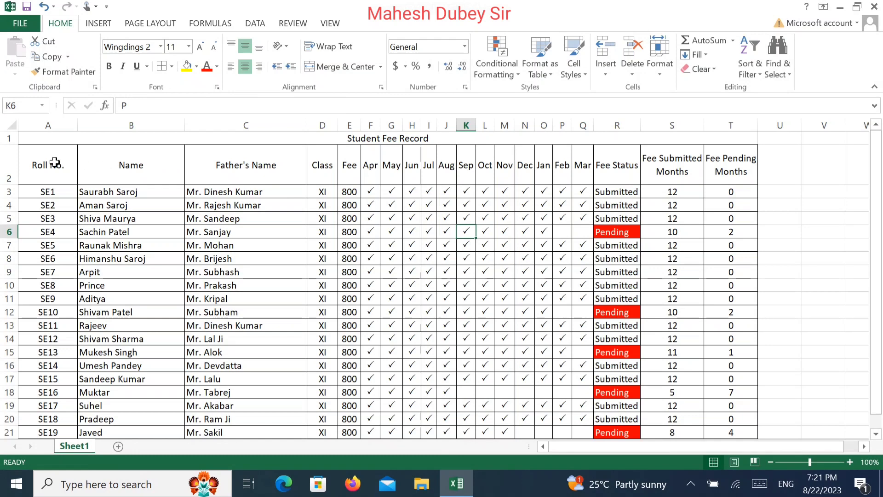
Format the header row A2:T2 with an orange fill and bold text at 14 pt.
{"action": "left_click_drag", "start_coordinate": [55, 161], "coordinate": [731, 170]}
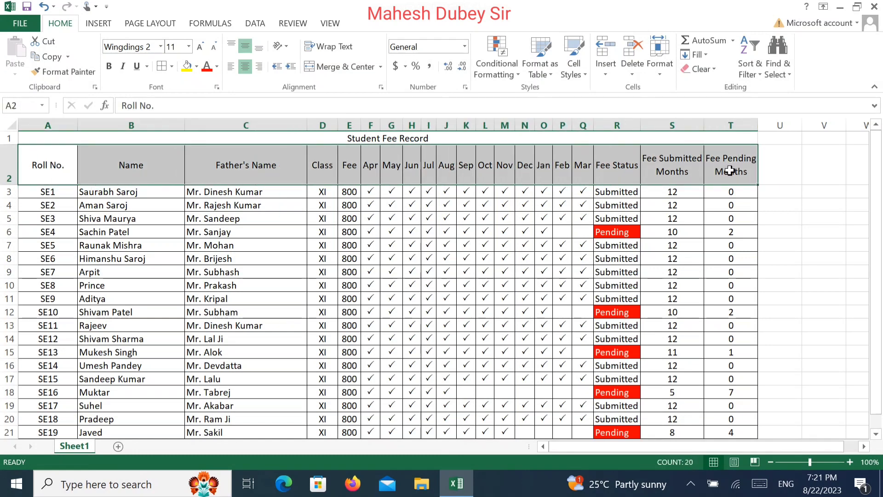
{"action": "left_click", "coordinate": [196, 67]}
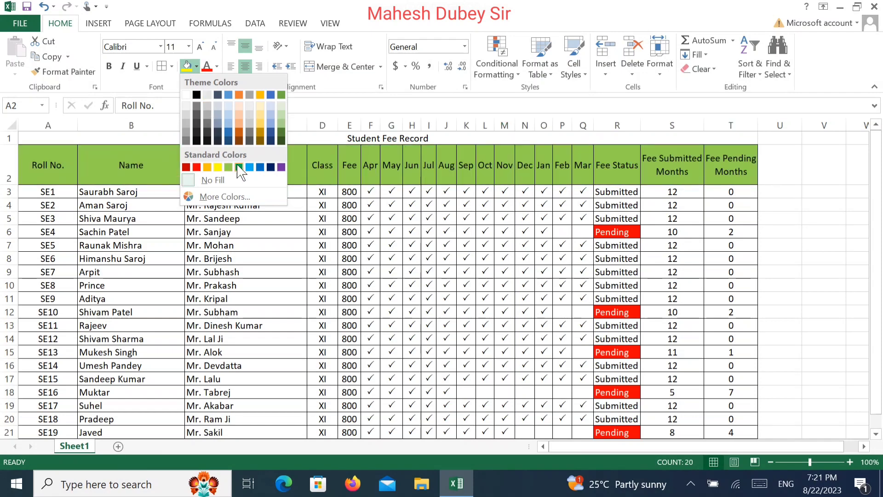
{"action": "left_click", "coordinate": [208, 168]}
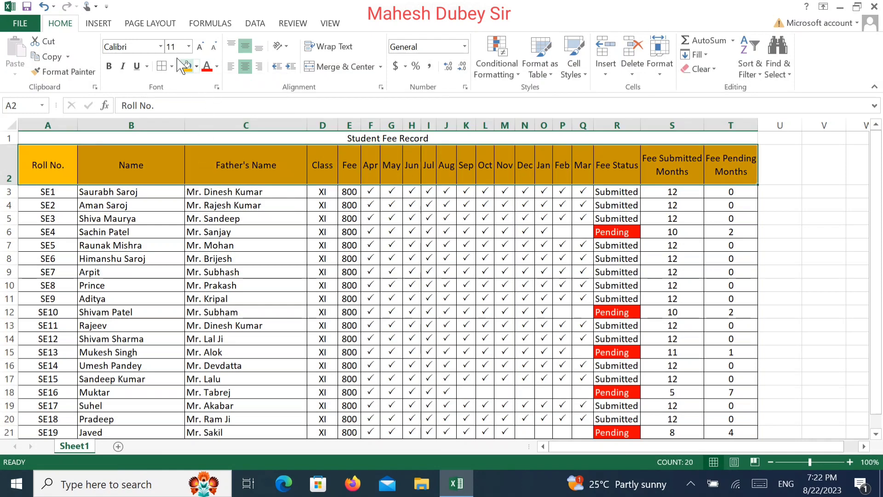
{"action": "left_click", "coordinate": [109, 66]}
{"action": "left_click", "coordinate": [200, 47]}
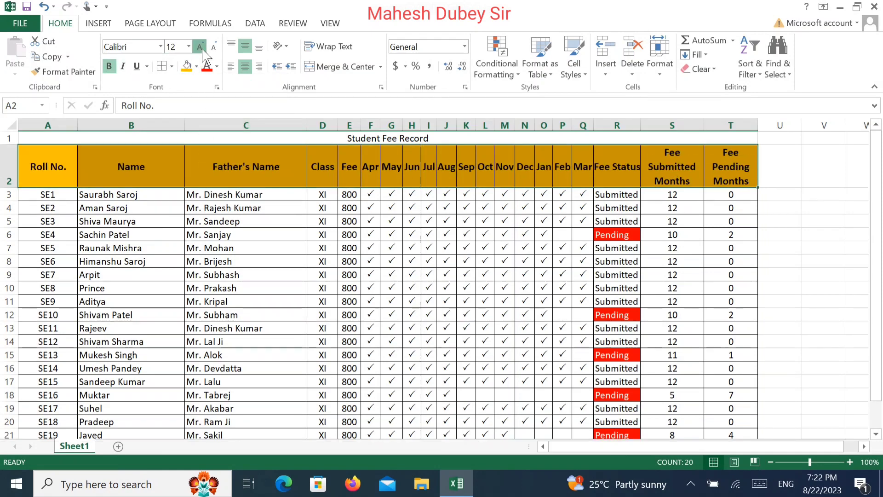
{"action": "left_click", "coordinate": [201, 47]}
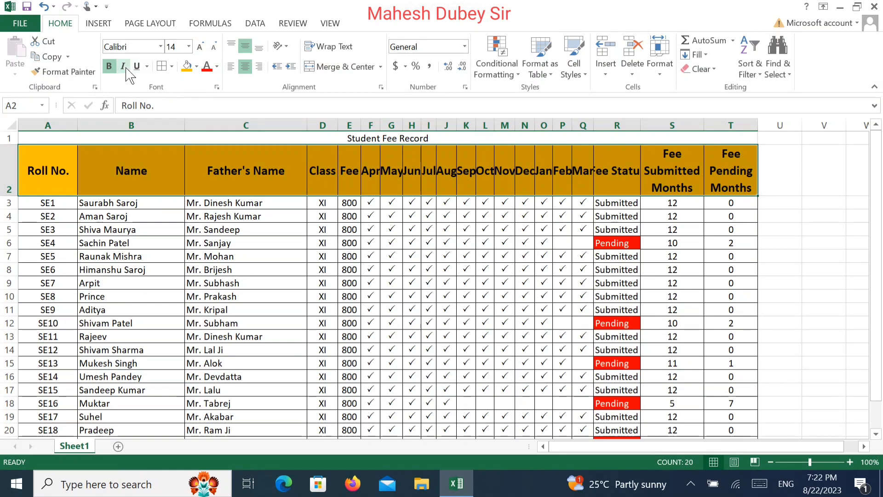
AutoFit the widths of columns A through T to their contents.
{"action": "left_click_drag", "start_coordinate": [50, 124], "coordinate": [747, 115]}
{"action": "double_click", "coordinate": [759, 125]}
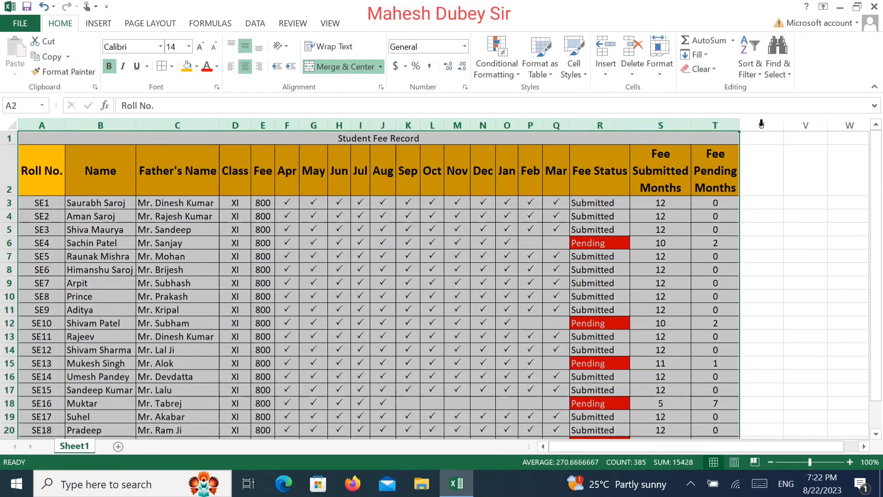
{"action": "left_click", "coordinate": [476, 247]}
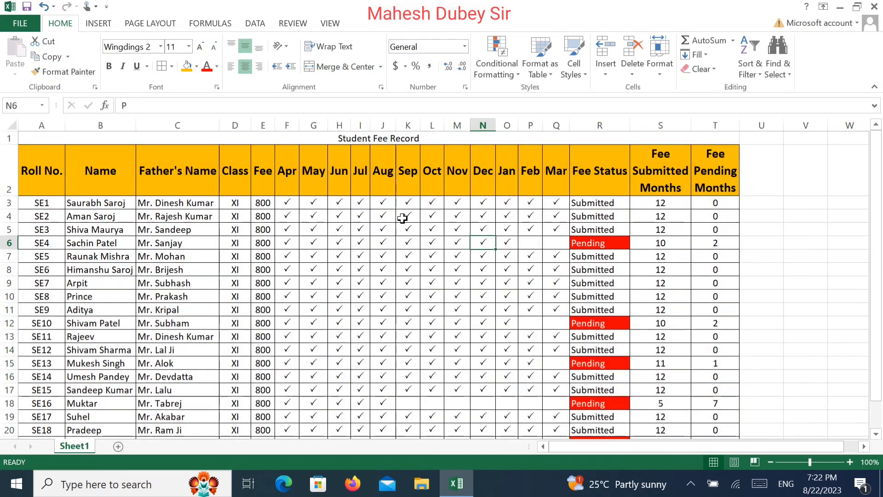
Format the Student Fee Record title in row 1 as bold 18 pt text on a green fill.
{"action": "left_click", "coordinate": [361, 139]}
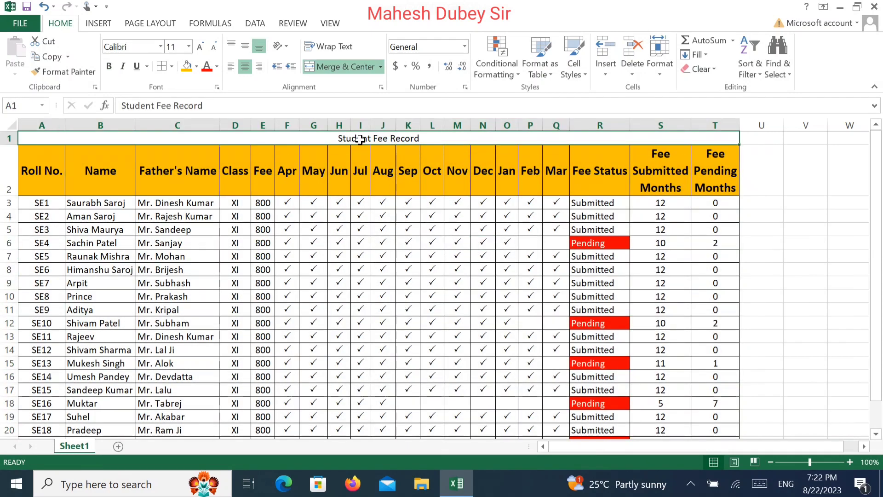
{"action": "left_click", "coordinate": [201, 47]}
{"action": "left_click", "coordinate": [201, 47]}
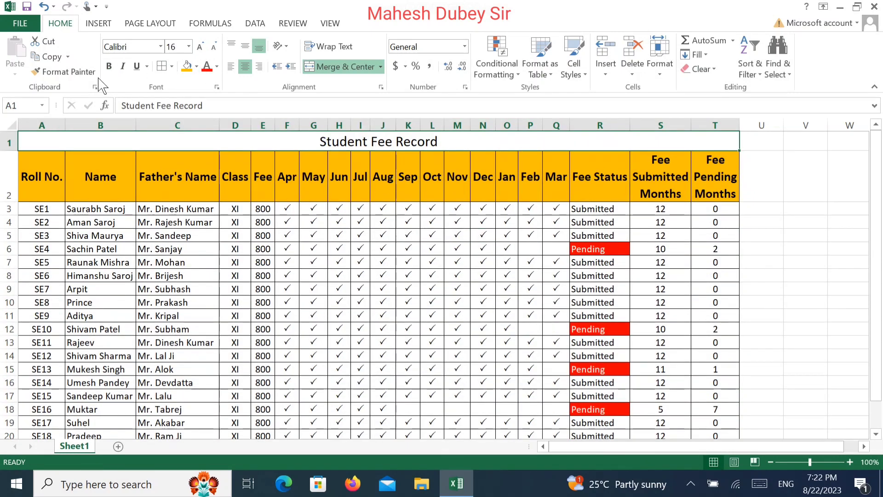
{"action": "left_click", "coordinate": [110, 67]}
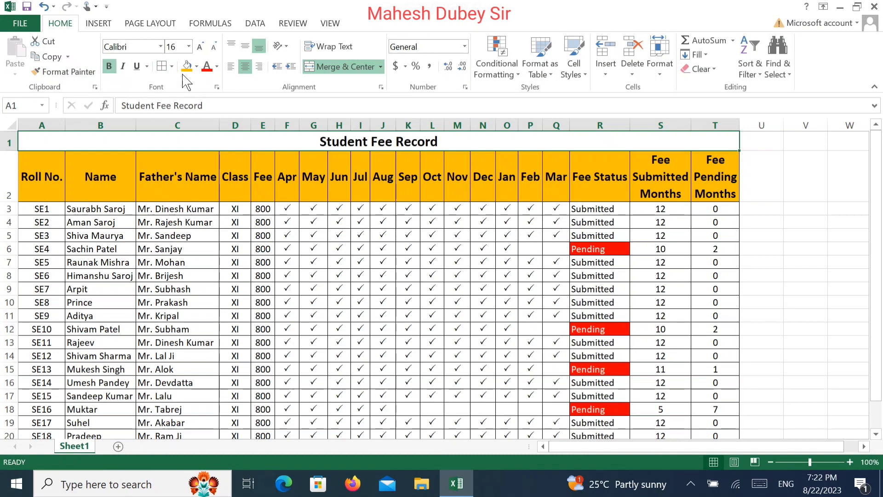
{"action": "left_click", "coordinate": [196, 67]}
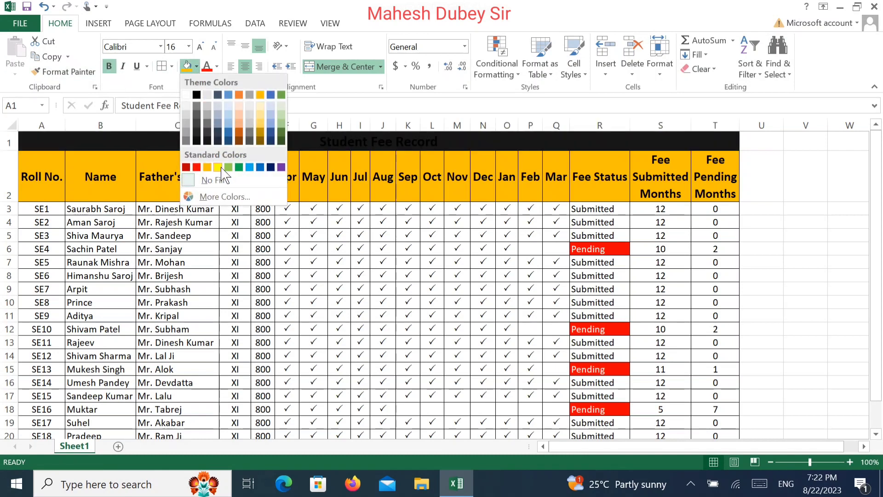
{"action": "left_click", "coordinate": [239, 168]}
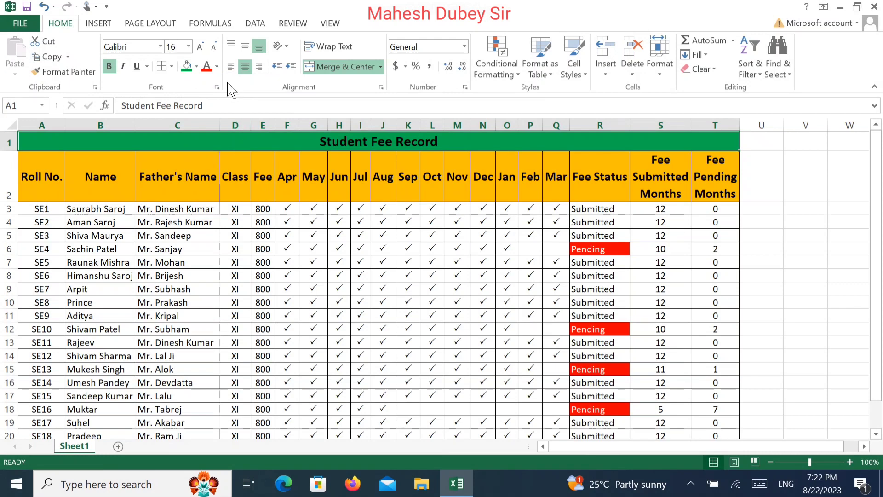
{"action": "left_click", "coordinate": [200, 46]}
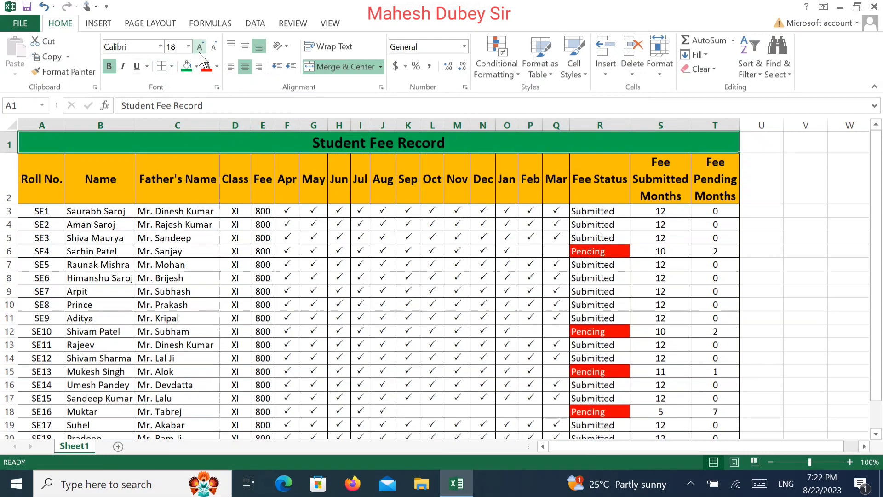
{"action": "left_click", "coordinate": [345, 230]}
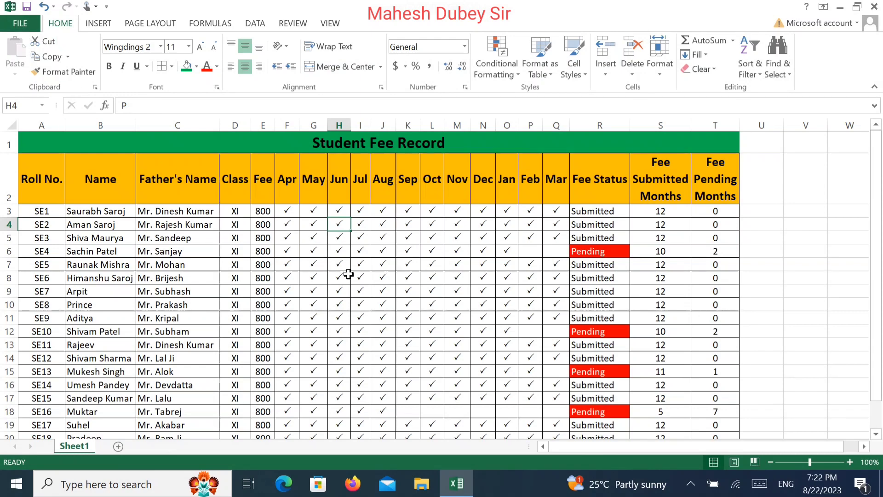
{"action": "left_click_drag", "start_coordinate": [876, 230], "coordinate": [876, 235]}
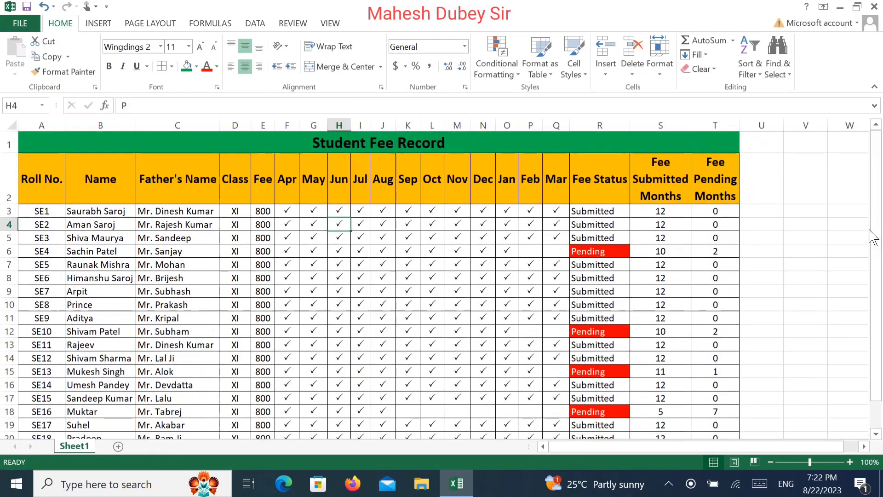
{"action": "left_click", "coordinate": [643, 235]}
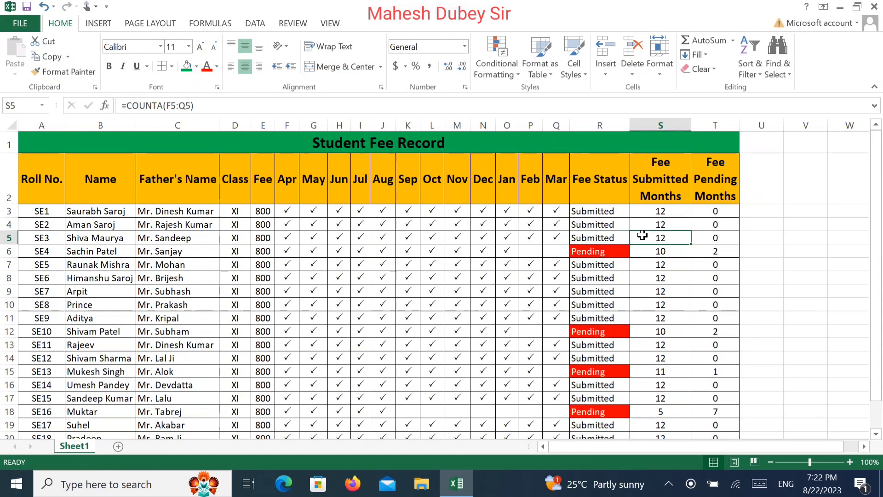